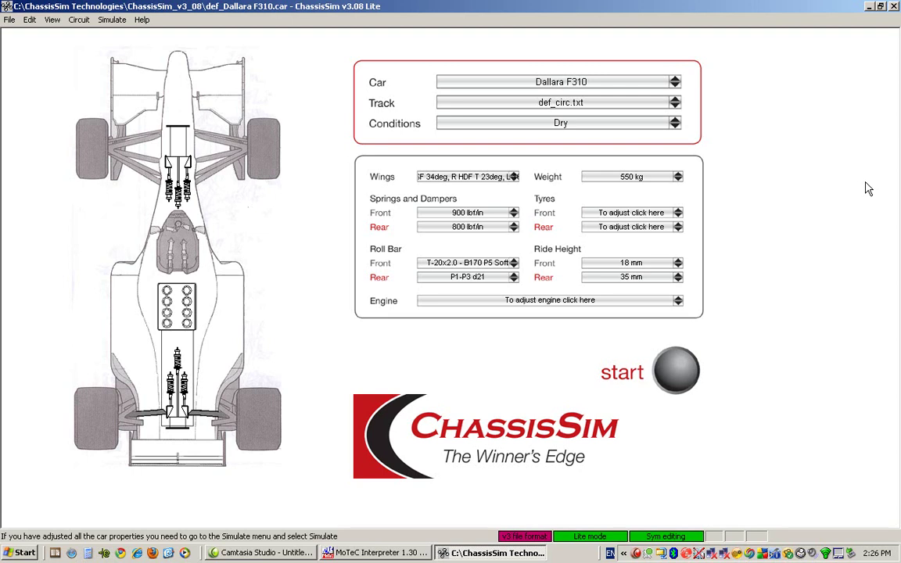
Step: Close the ChassisSim window holding the Dallara F310 setup with Alt+F4
{"action": "key", "text": "alt+F4"}
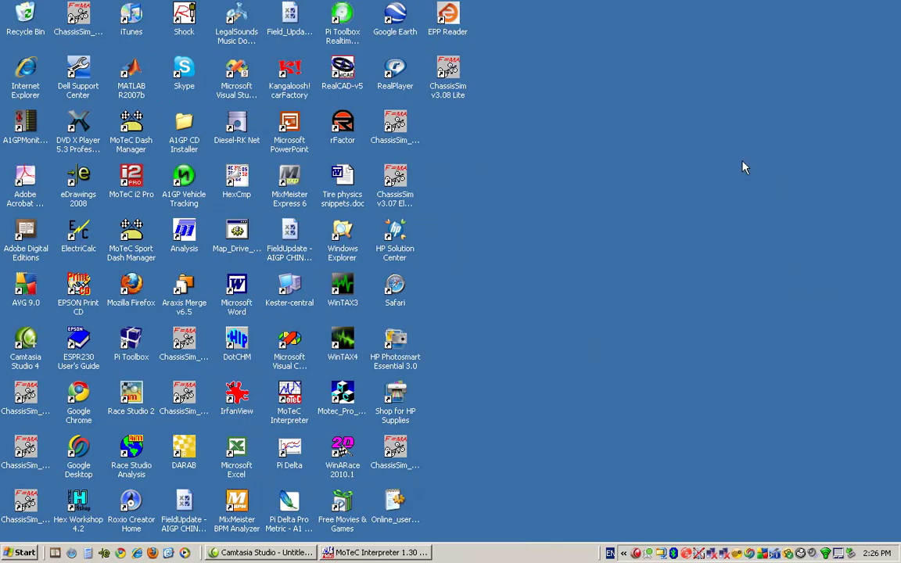
Step: Relaunch ChassisSim v3.08 Lite and load the def_Dallara F310 car template
{"action": "double_click", "coordinate": [447, 69]}
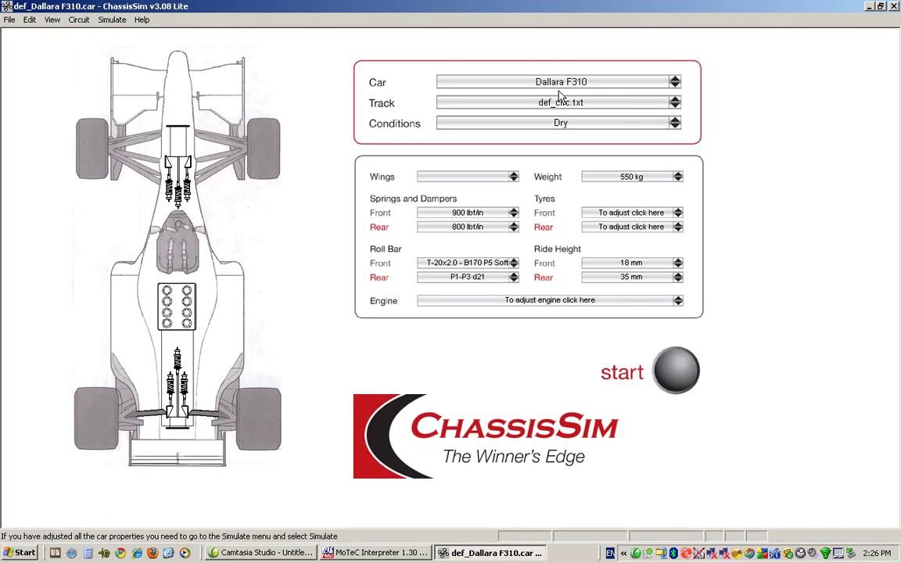
{"action": "left_click", "coordinate": [674, 81]}
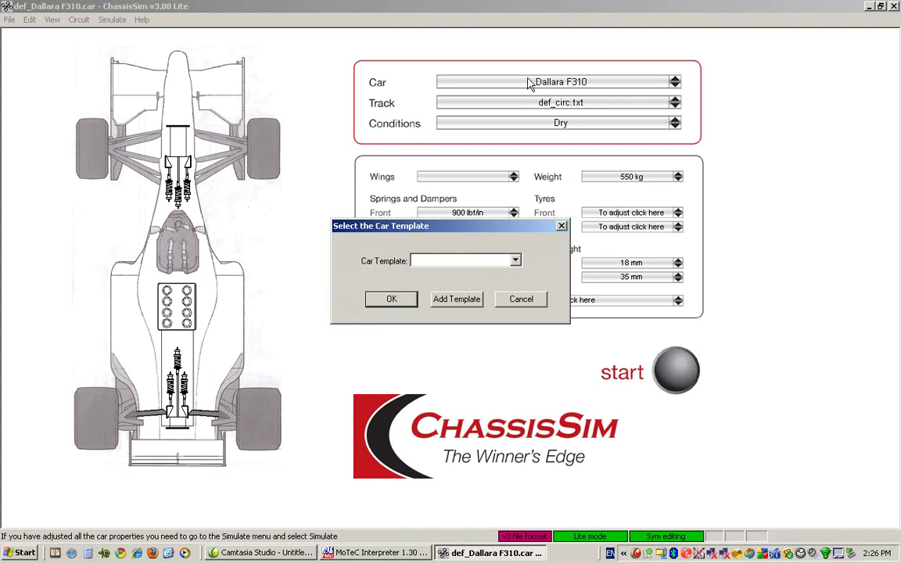
{"action": "left_click", "coordinate": [516, 261]}
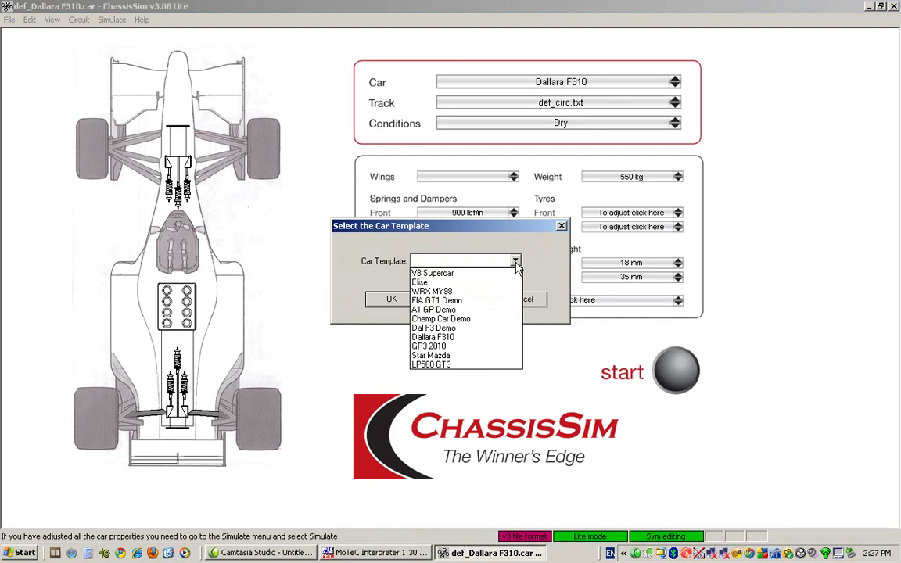
{"action": "left_click", "coordinate": [507, 341]}
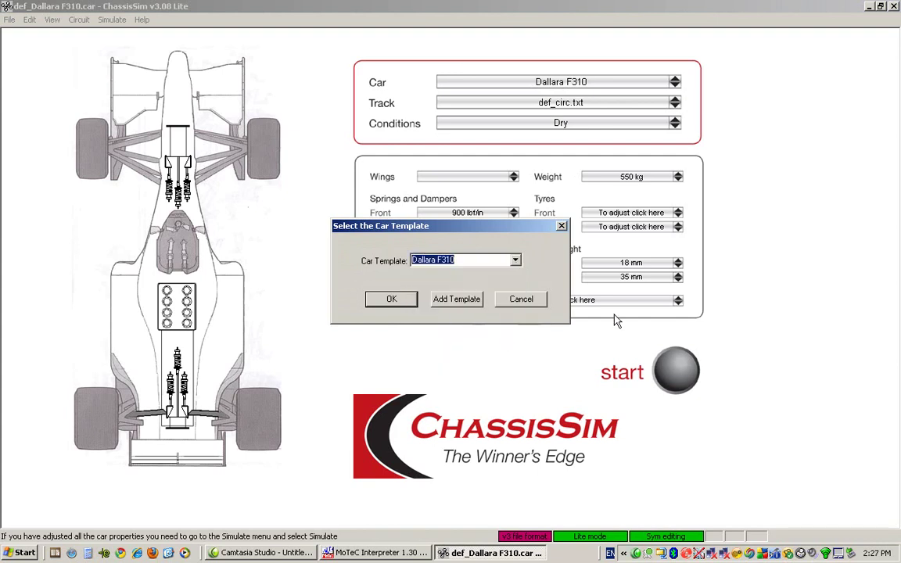
{"action": "left_click", "coordinate": [395, 300]}
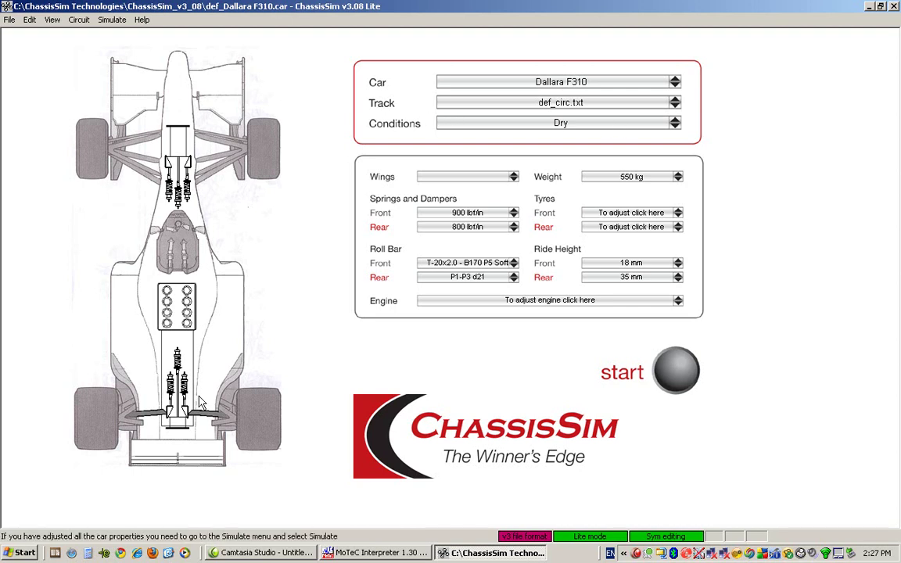
Step: Choose the Fnt SF 34deg, R HDF T 23deg, L 16deg wing configuration
{"action": "left_click", "coordinate": [438, 181]}
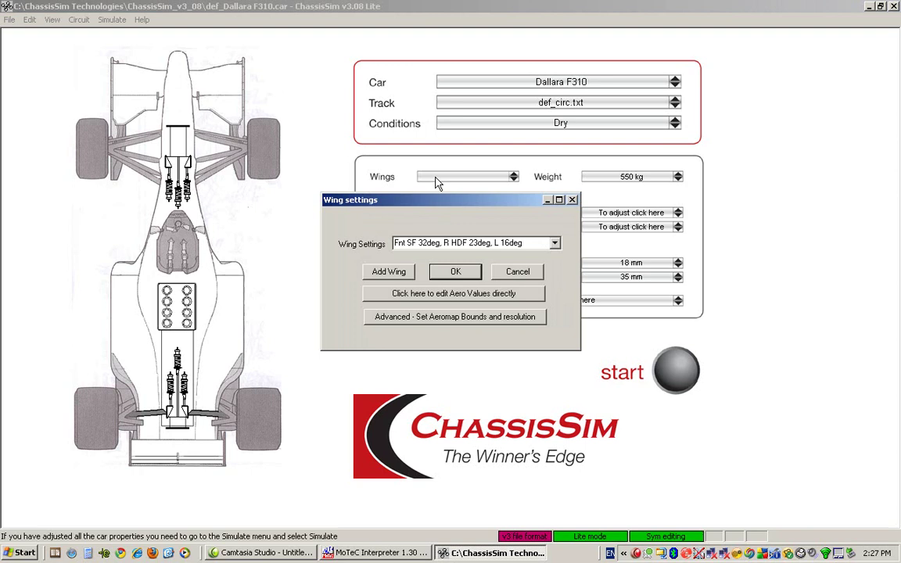
{"action": "left_click", "coordinate": [555, 244]}
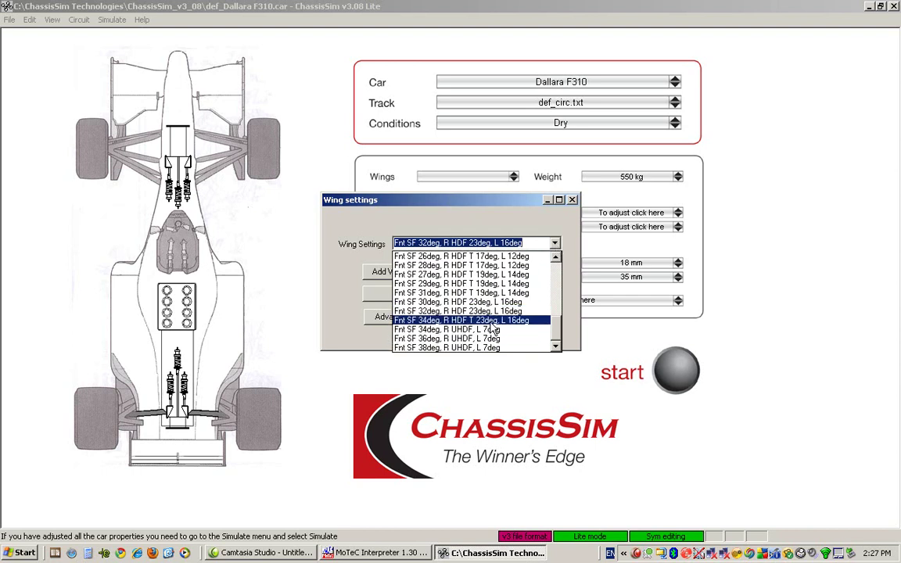
{"action": "left_click", "coordinate": [454, 320]}
{"action": "left_click", "coordinate": [454, 273]}
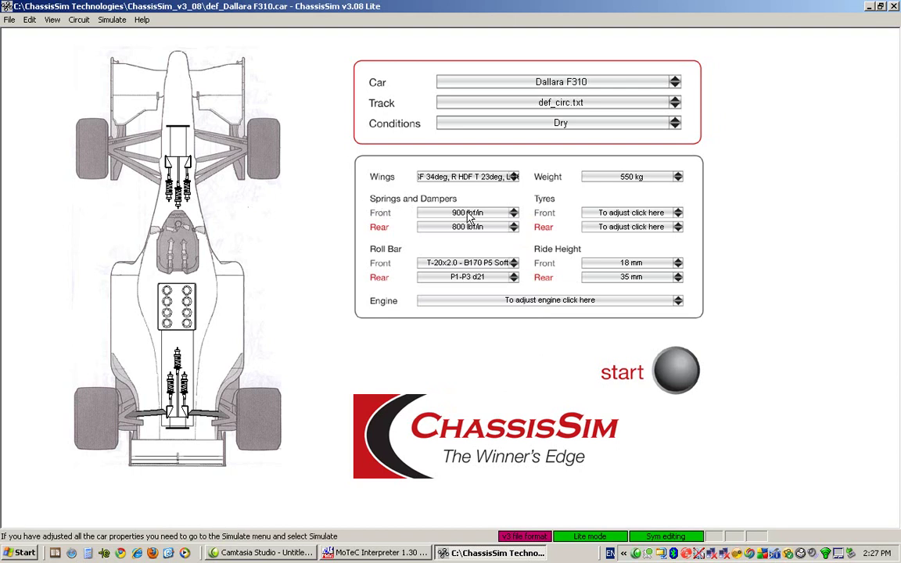
Step: Keep the front spring at 900 lbf/in and stiffen its low-speed bump damping
{"action": "left_click", "coordinate": [468, 217]}
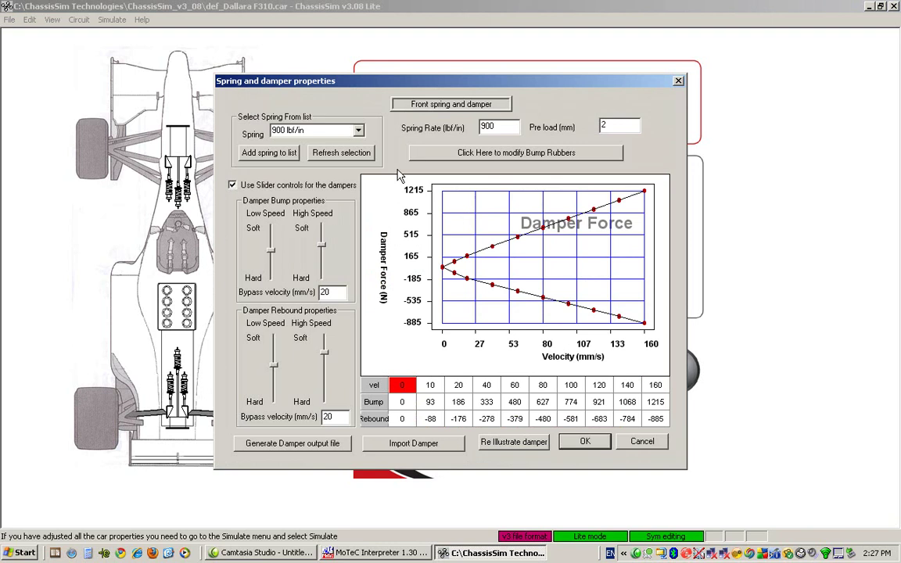
{"action": "left_click", "coordinate": [359, 133]}
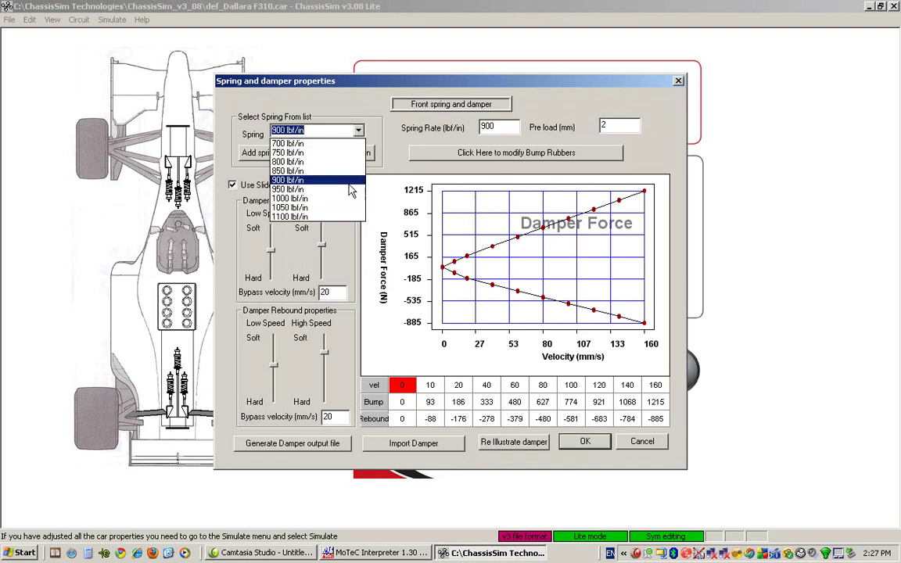
{"action": "left_click", "coordinate": [342, 181]}
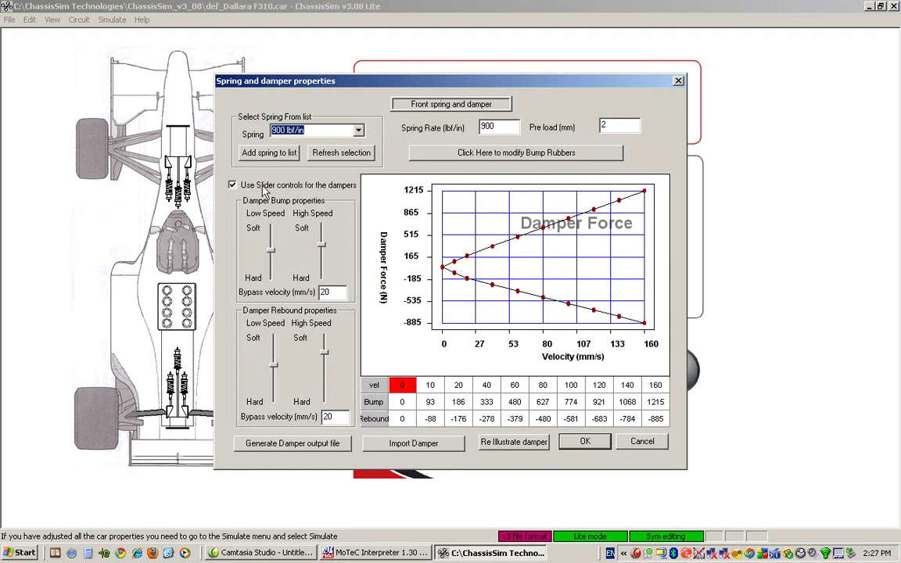
{"action": "left_click_drag", "start_coordinate": [272, 252], "coordinate": [322, 232]}
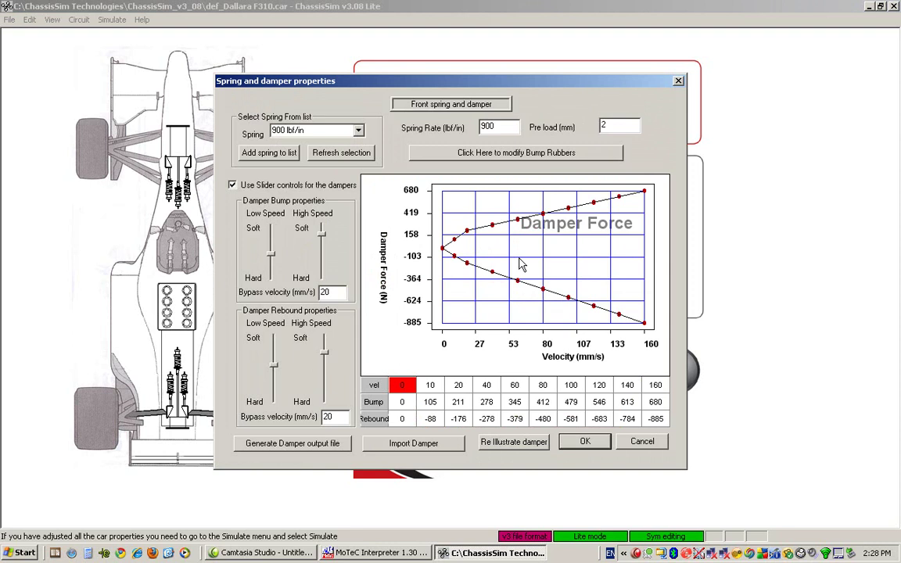
{"action": "left_click", "coordinate": [525, 151]}
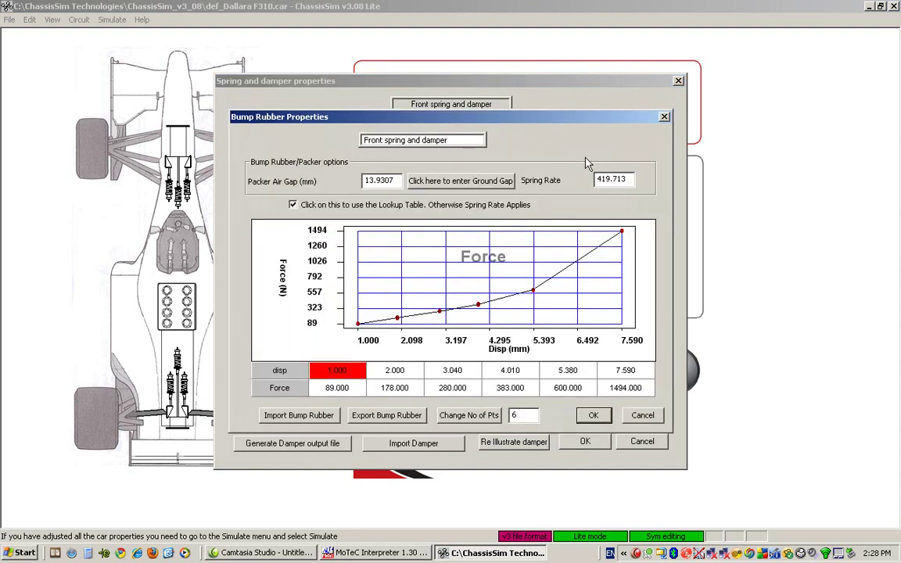
{"action": "left_click", "coordinate": [644, 415]}
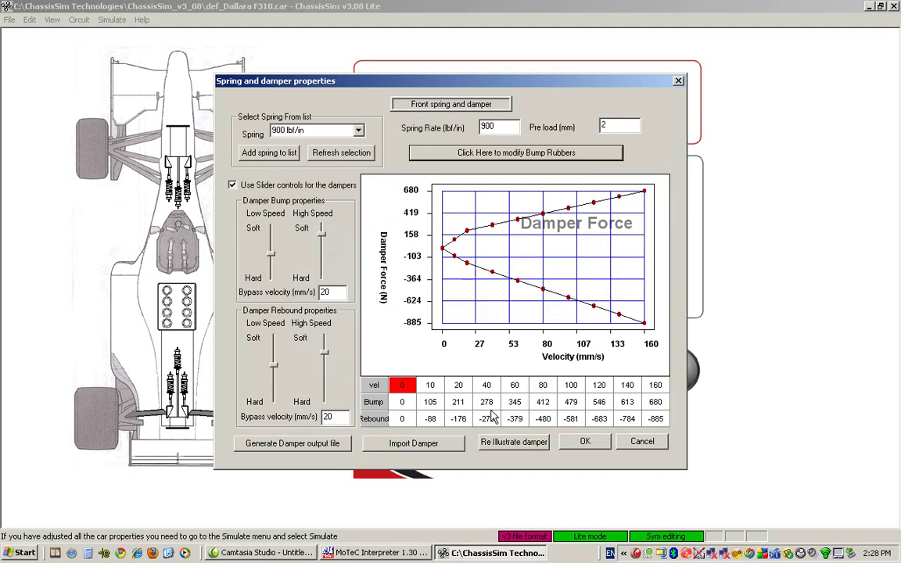
{"action": "left_click", "coordinate": [584, 441]}
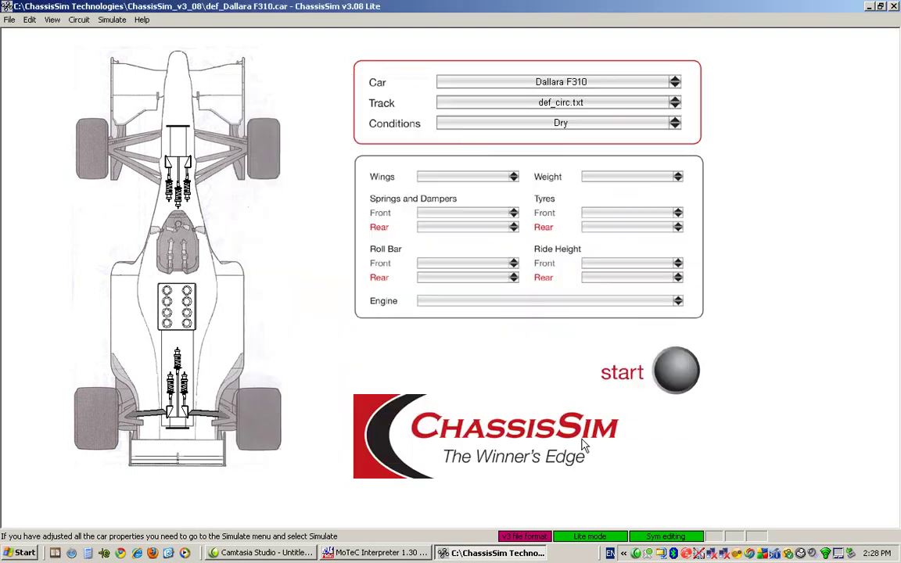
Step: Raise the rear spring rate from 800 to 900 lbf/in
{"action": "left_click", "coordinate": [479, 228]}
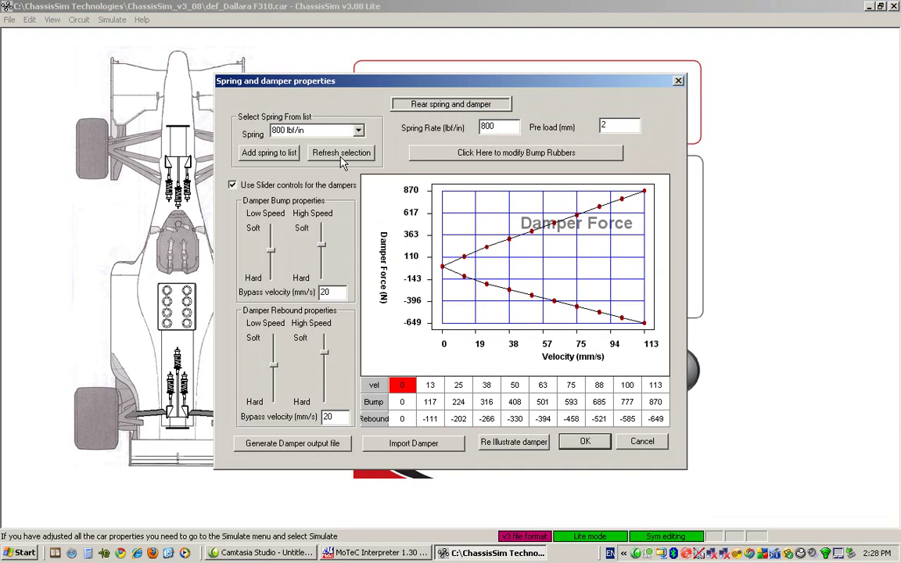
{"action": "left_click", "coordinate": [326, 130]}
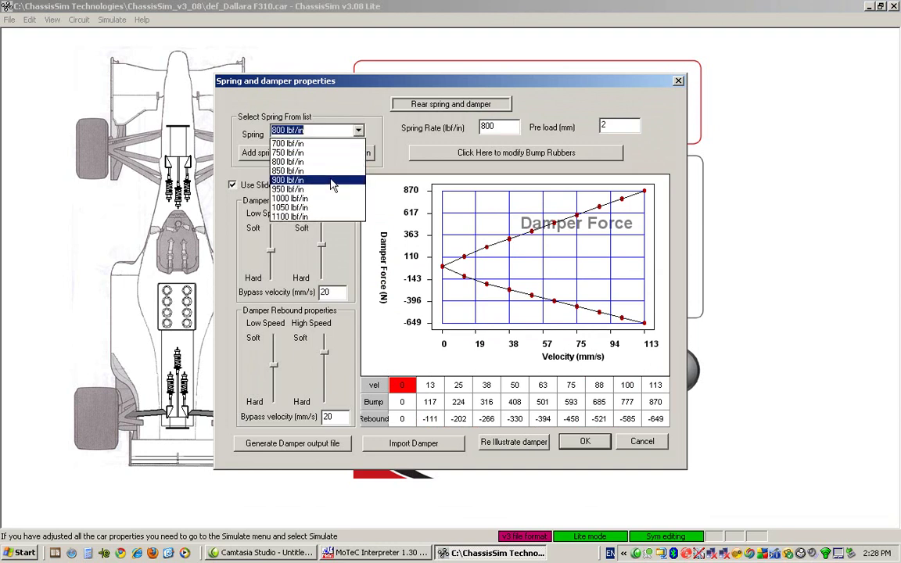
{"action": "left_click", "coordinate": [334, 181]}
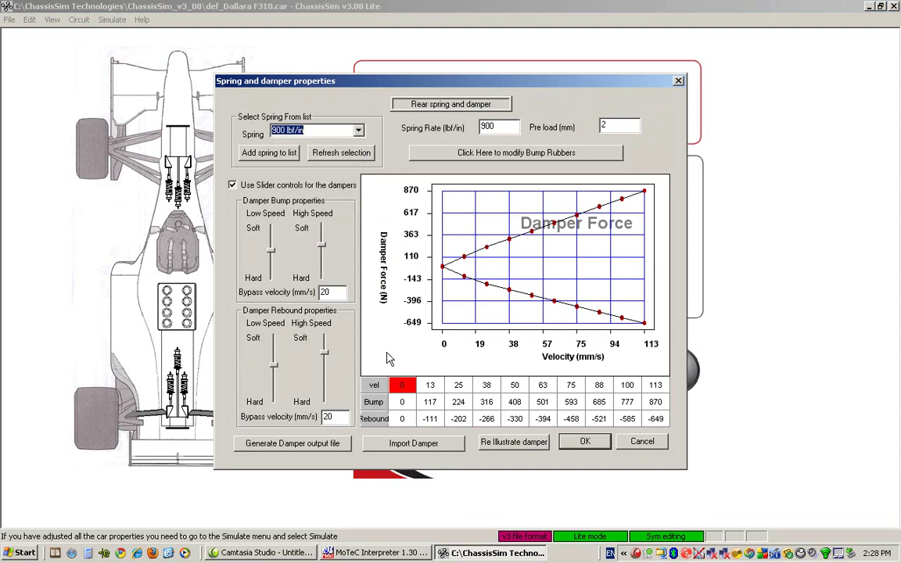
{"action": "left_click", "coordinate": [584, 442]}
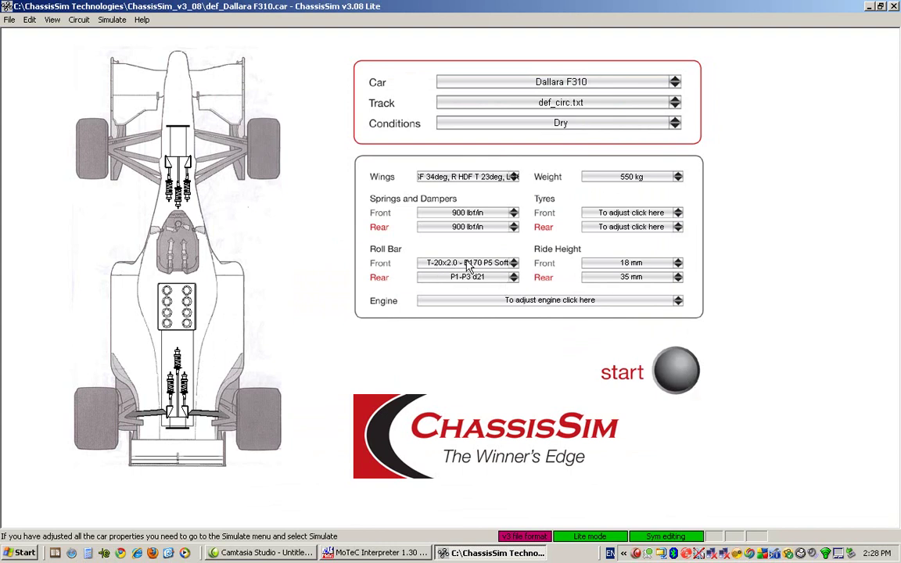
Step: Fit the T-30x5.0 - B270 P1 Soft front roll bar
{"action": "left_click", "coordinate": [158, 114]}
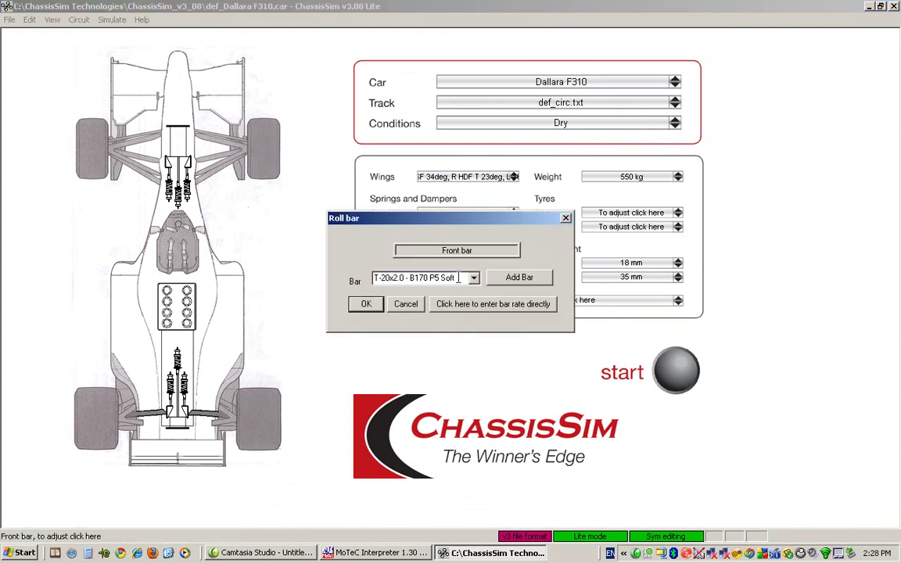
{"action": "left_click", "coordinate": [418, 305]}
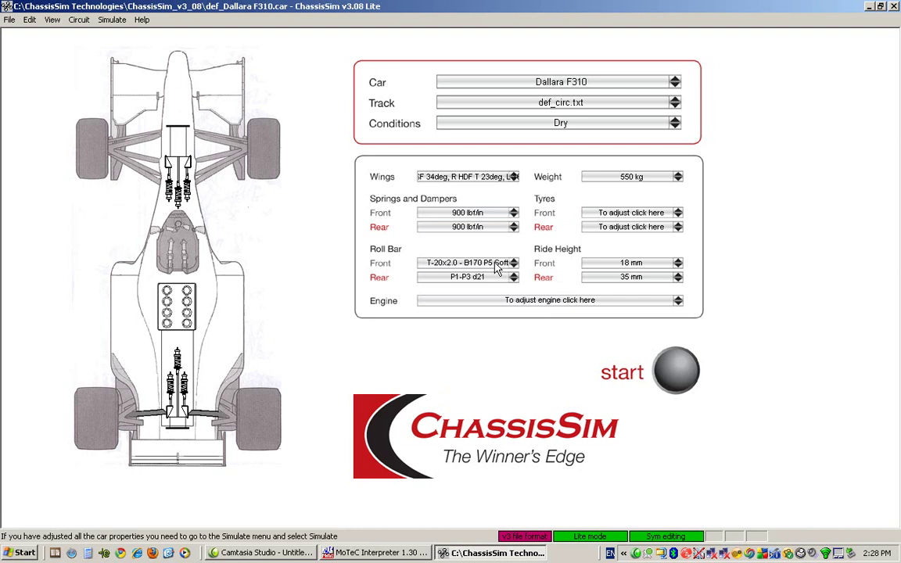
{"action": "left_click", "coordinate": [495, 263]}
{"action": "left_click", "coordinate": [474, 279]}
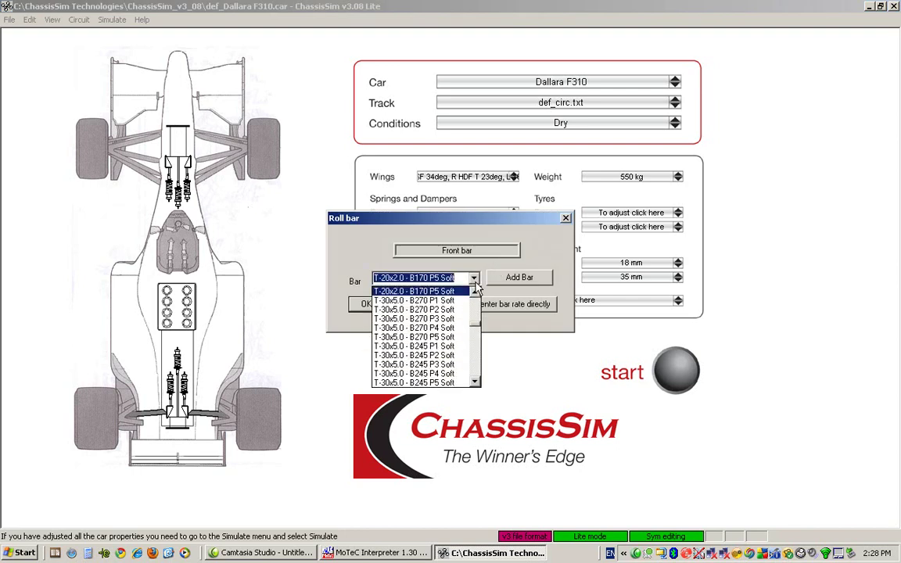
{"action": "left_click", "coordinate": [415, 301]}
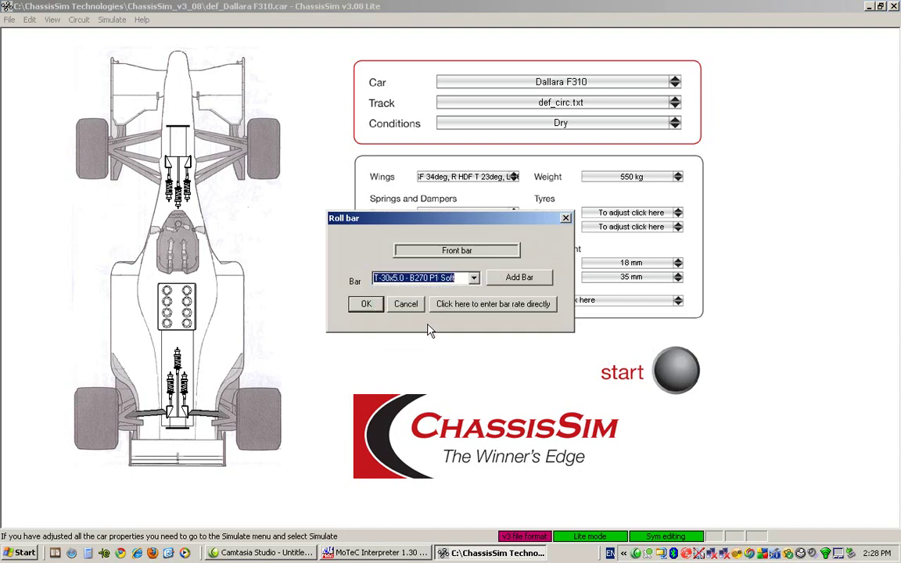
{"action": "left_click", "coordinate": [366, 304]}
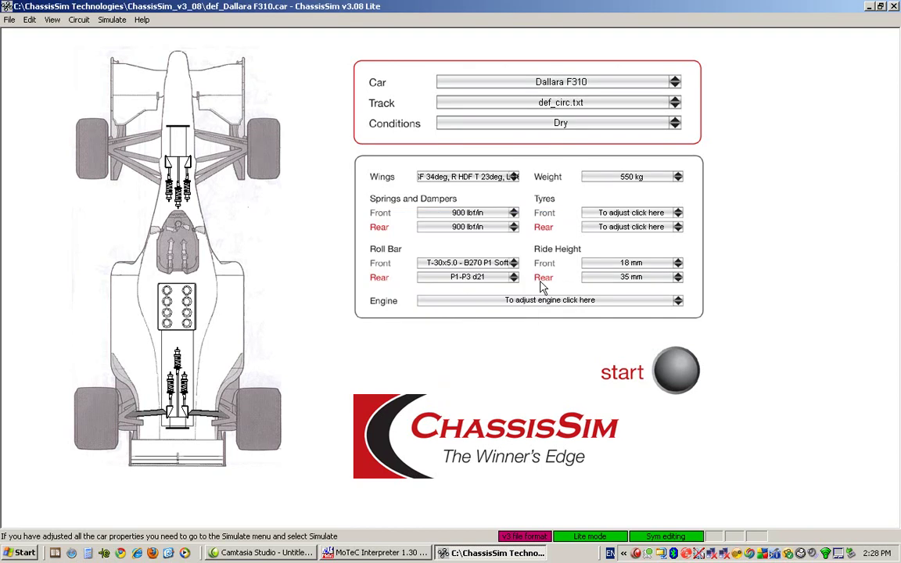
Step: Change the rear roll bar from P1-P3 d21 to P1-P4 d21
{"action": "left_click", "coordinate": [463, 280]}
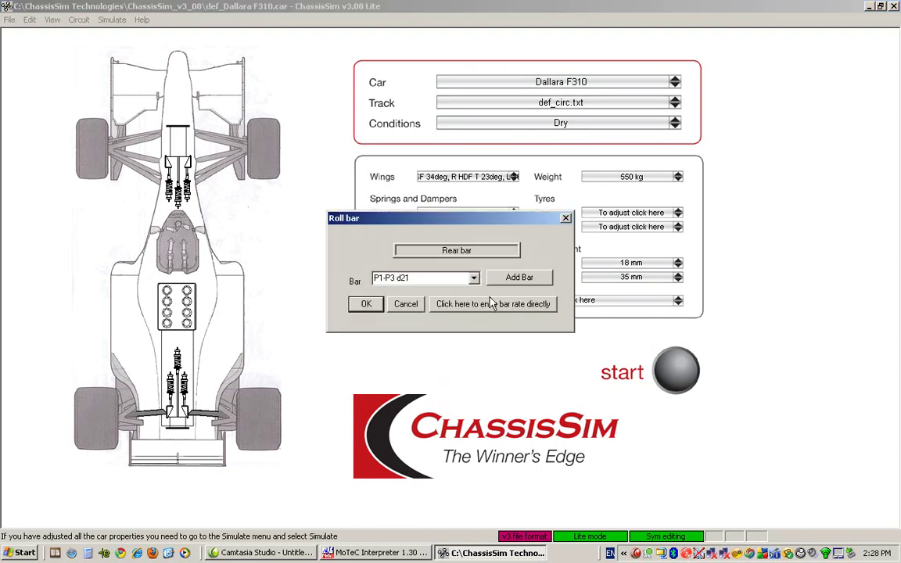
{"action": "left_click", "coordinate": [446, 276]}
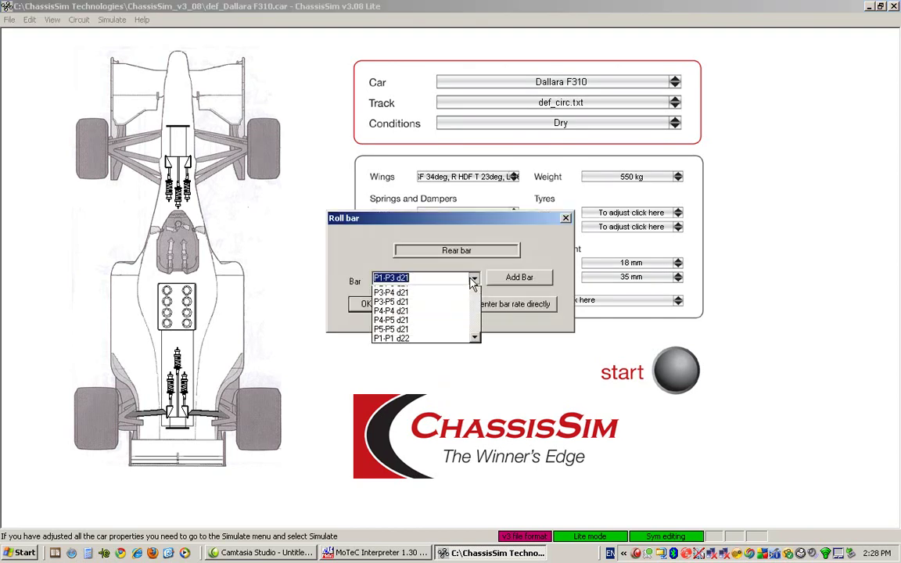
{"action": "left_click", "coordinate": [458, 312]}
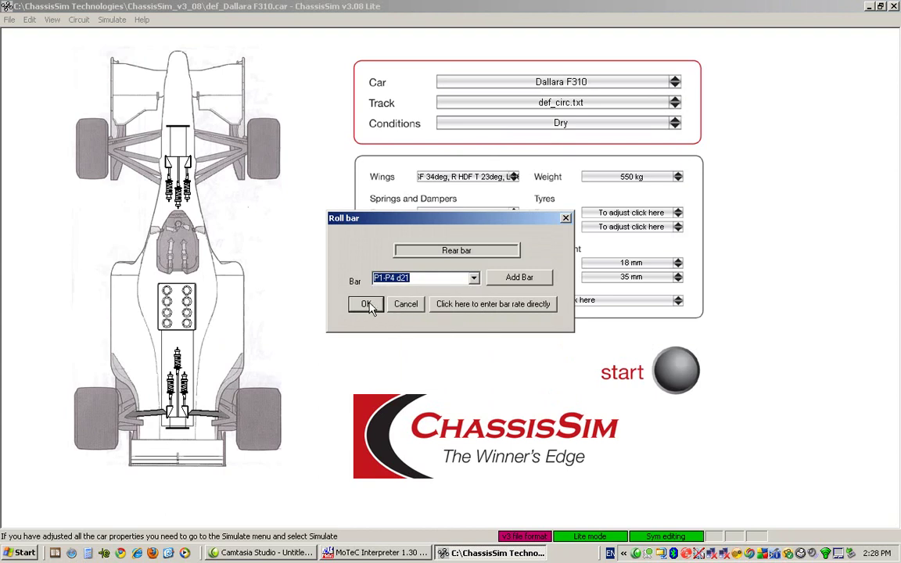
{"action": "left_click", "coordinate": [366, 304]}
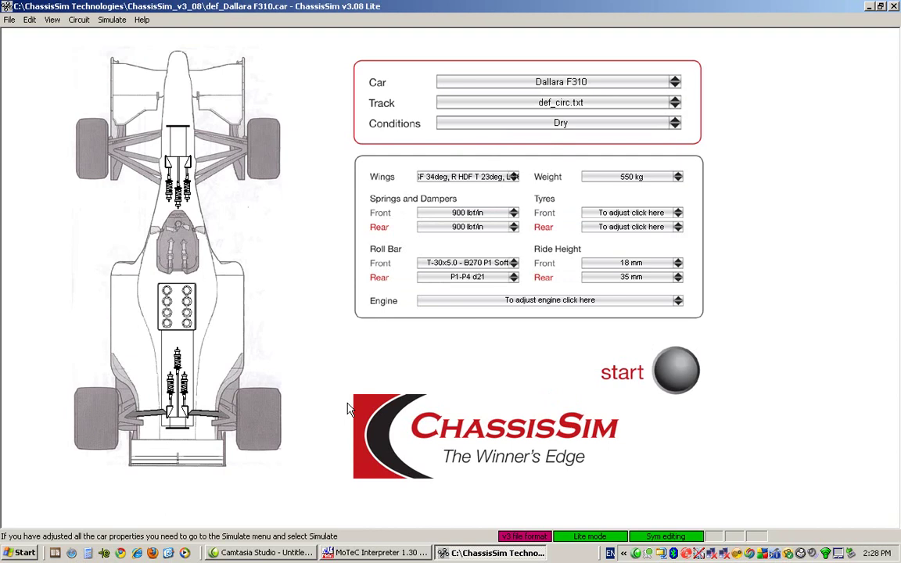
Step: Select Rear F310 Geometry C1 as the rear suspension configuration
{"action": "left_click", "coordinate": [227, 428]}
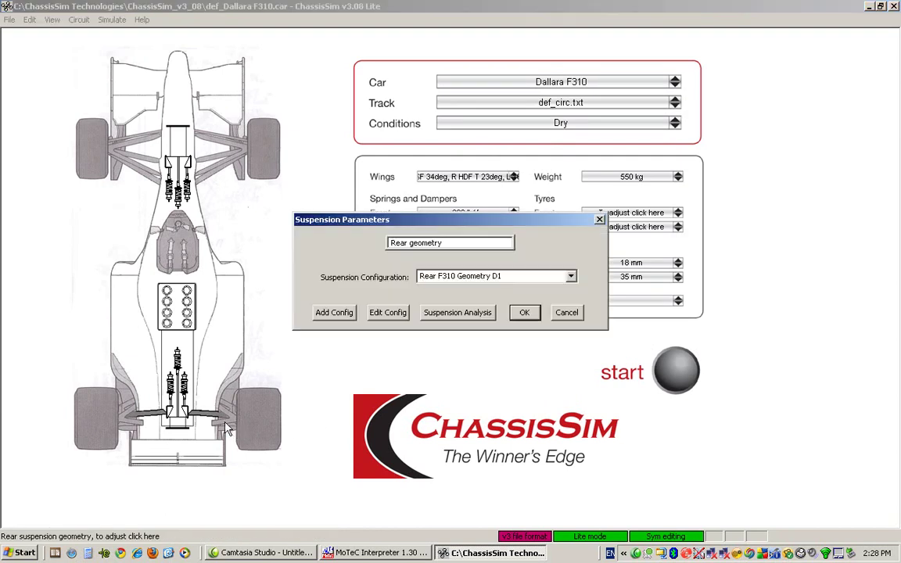
{"action": "left_click", "coordinate": [572, 278]}
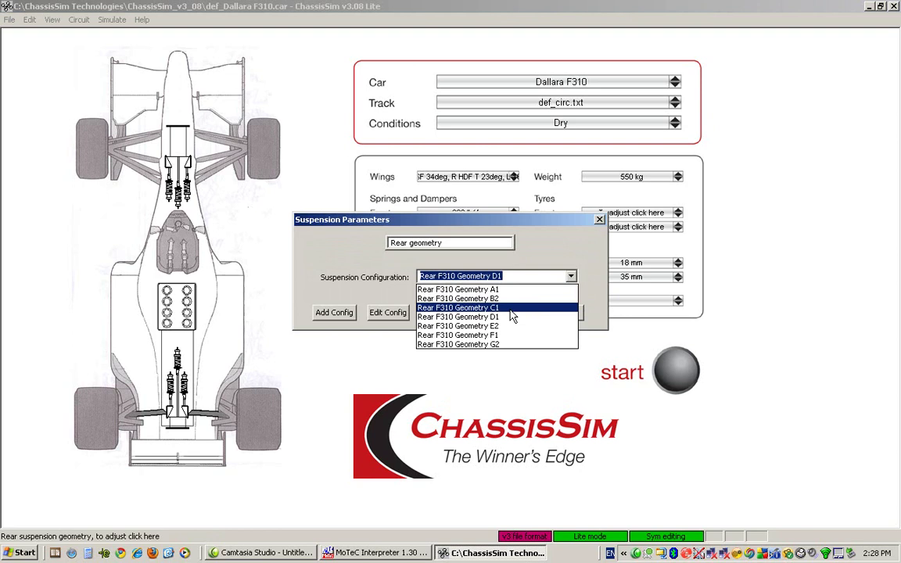
{"action": "left_click", "coordinate": [510, 310]}
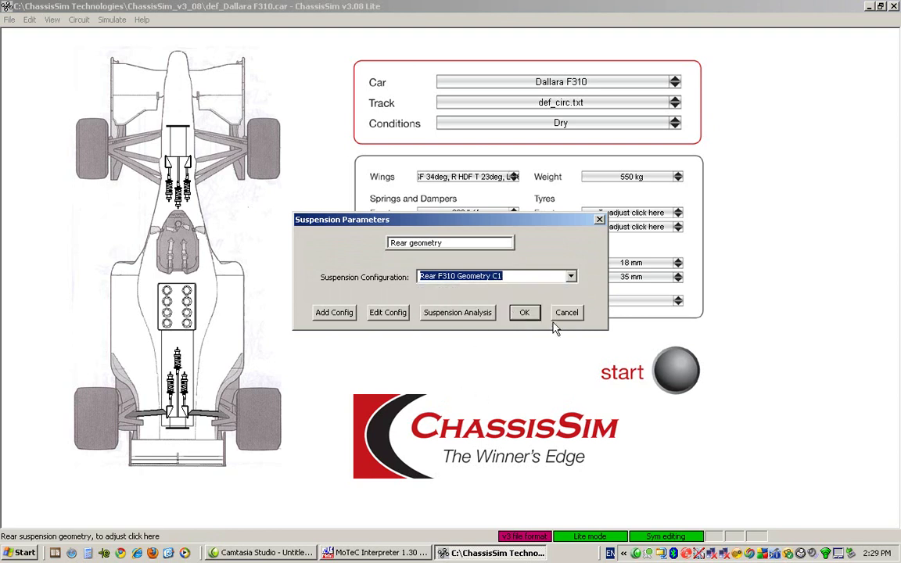
{"action": "left_click", "coordinate": [526, 314]}
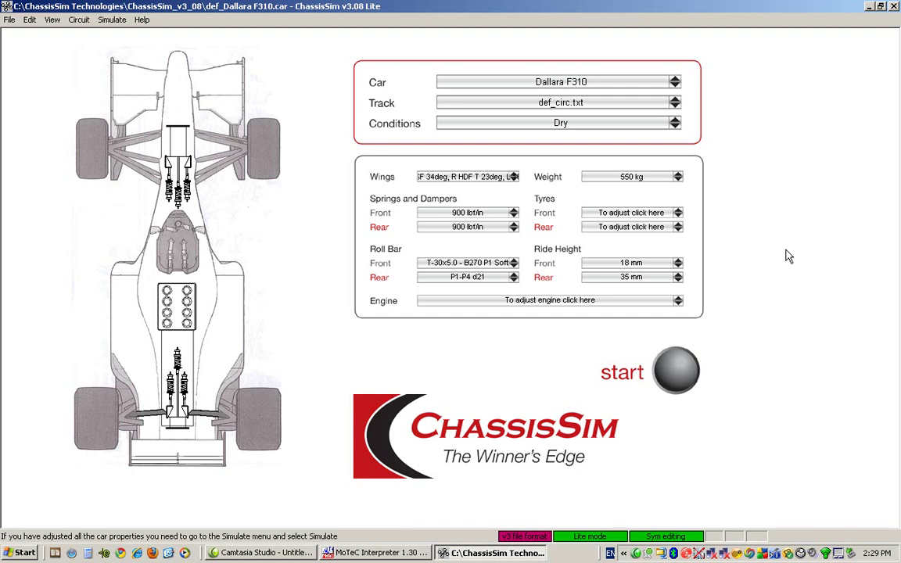
Step: Choose Willowbank from the Circuit Wizard's list of circuits
{"action": "left_click", "coordinate": [583, 106]}
{"action": "left_click", "coordinate": [473, 239]}
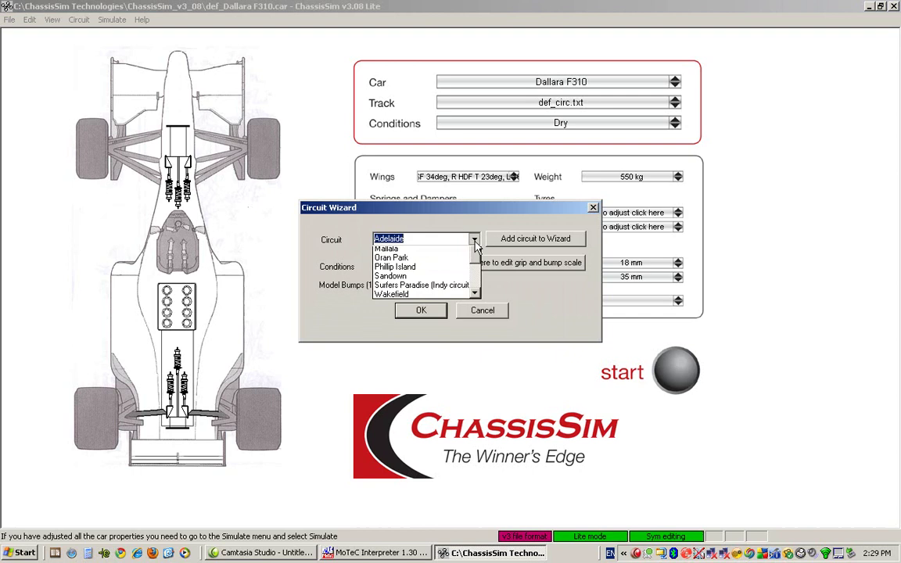
{"action": "scroll", "coordinate": [464, 331], "scroll_direction": "down", "scroll_amount": 2}
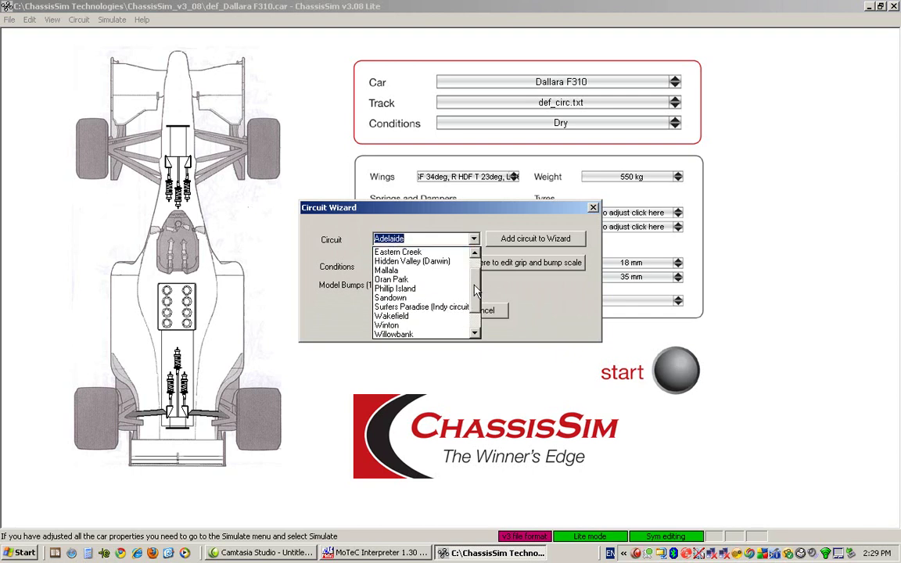
{"action": "left_click", "coordinate": [465, 334]}
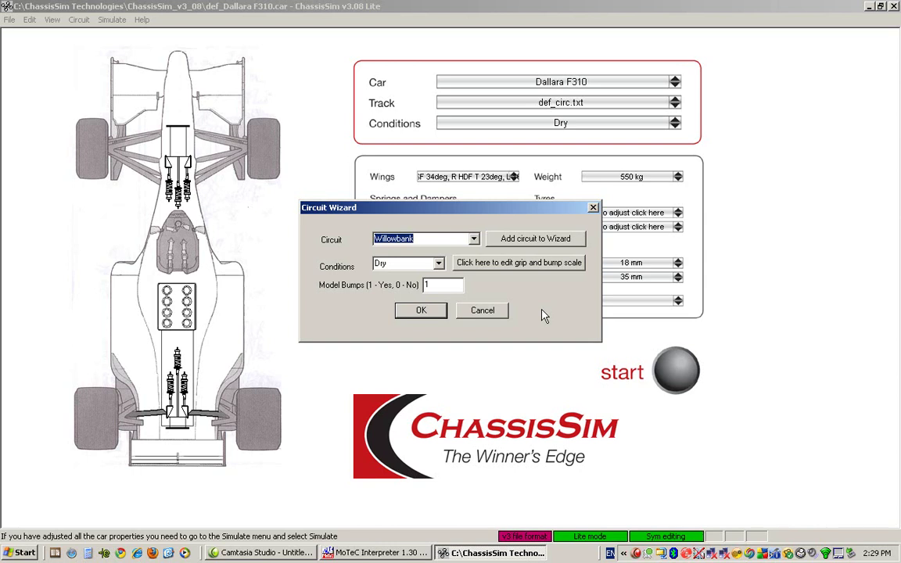
Step: Set front and rear bump scale factors to 0.4 and apply Willowbank
{"action": "left_click", "coordinate": [561, 266]}
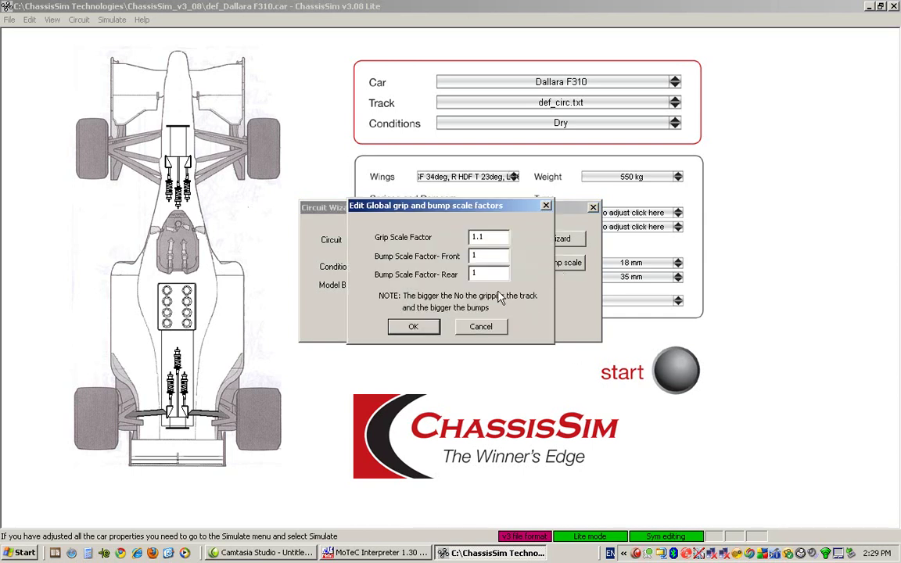
{"action": "left_click", "coordinate": [492, 257]}
{"action": "key", "text": "BackSpace"}
{"action": "type", "text": "0.4"}
{"action": "key", "text": "Tab"}
{"action": "key", "text": "BackSpace"}
{"action": "type", "text": "0.4"}
{"action": "key", "text": "Return"}
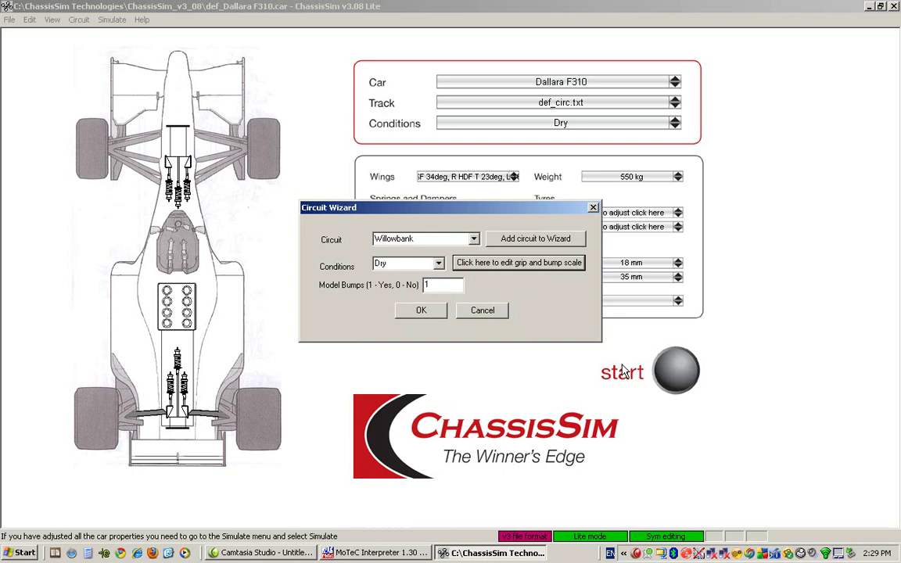
{"action": "left_click", "coordinate": [424, 311]}
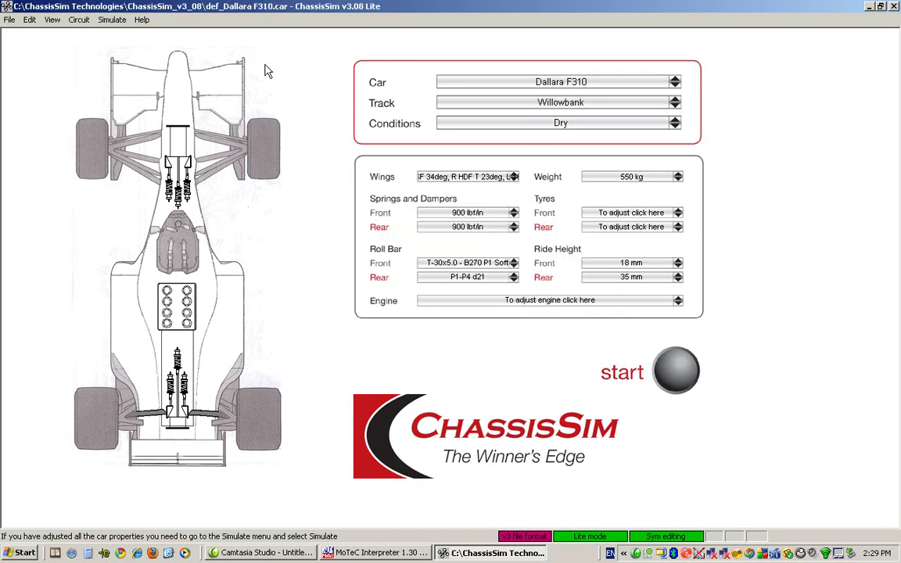
Step: Enable data logging with Log data 1 and Output Platform 4
{"action": "left_click", "coordinate": [113, 20]}
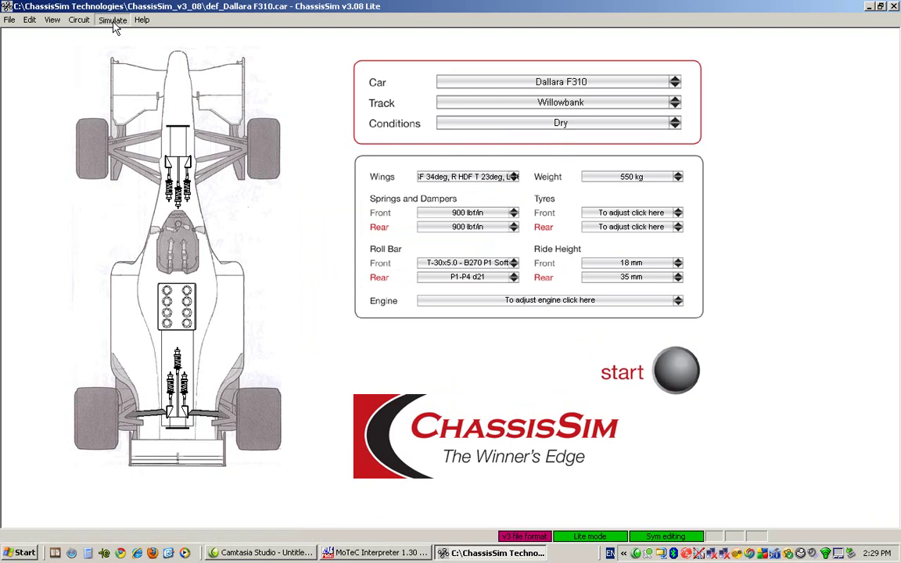
{"action": "left_click", "coordinate": [113, 35]}
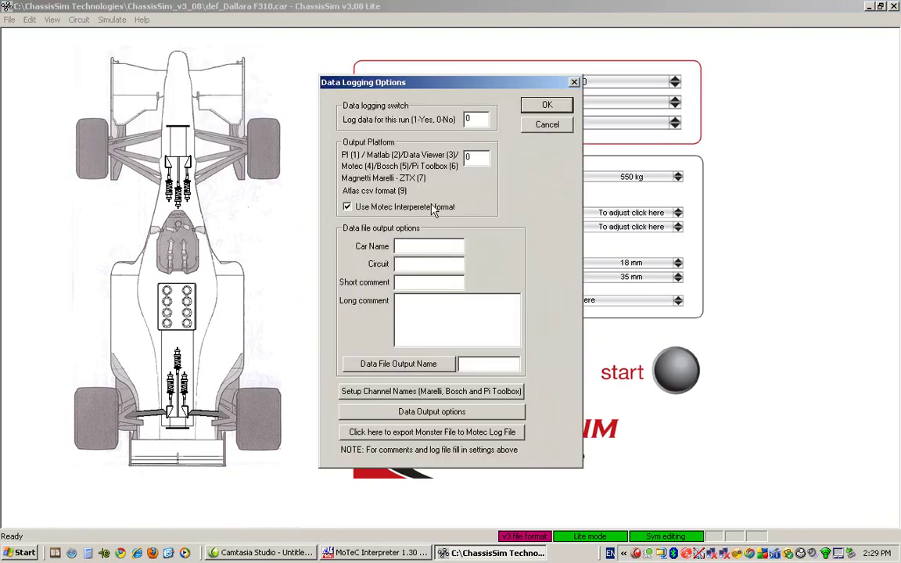
{"action": "double_click", "coordinate": [473, 119]}
{"action": "type", "text": "1"}
{"action": "double_click", "coordinate": [476, 159]}
{"action": "type", "text": "4"}
{"action": "type", "text": "D"}
Step: Enter car name Dal F310 and circuit name Willowbank
{"action": "key", "text": "Caps_Lock"}
{"action": "type", "text": "al F310"}
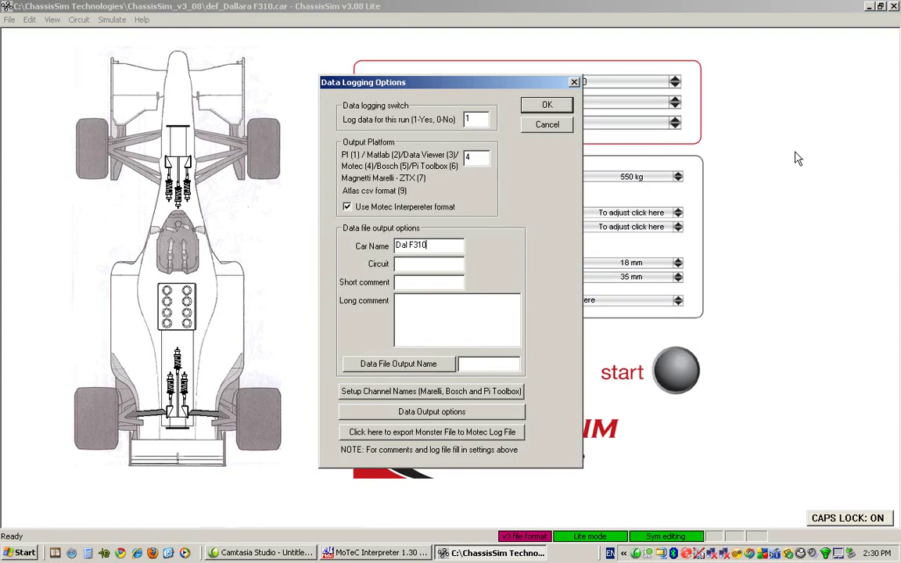
{"action": "key", "text": "Tab"}
{"action": "key", "text": "Caps_Lock"}
{"action": "type", "text": "W"}
{"action": "key", "text": "Caps_Lock"}
{"action": "type", "text": "illowbank"}
Step: Enter short comment 'demo' and long comment 'demo 2'
{"action": "key", "text": "Tab"}
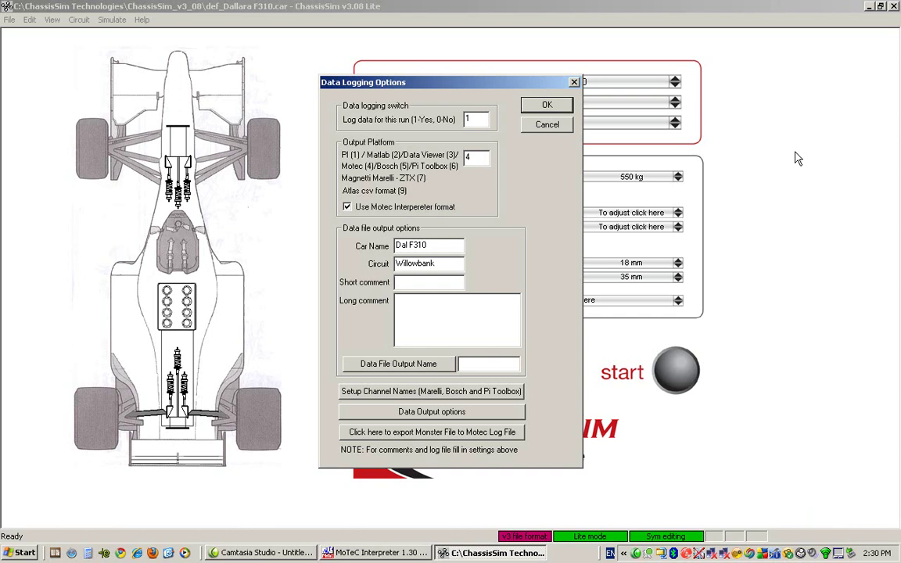
{"action": "type", "text": "demo"}
{"action": "key", "text": "Tab"}
{"action": "type", "text": "demo 2"}
Step: Set the data output file to MoTeC log dal_f310_demo_2.ld
{"action": "left_click", "coordinate": [428, 364]}
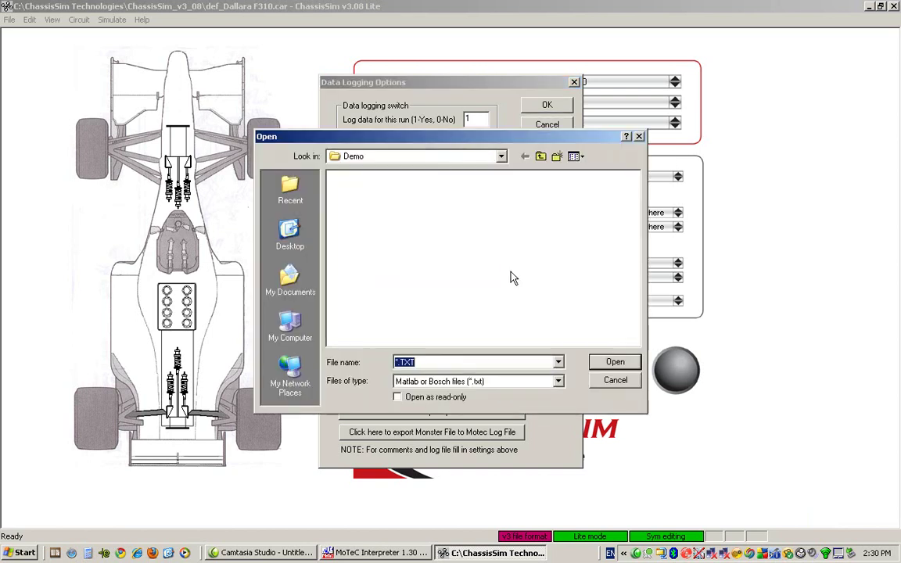
{"action": "left_click", "coordinate": [558, 381]}
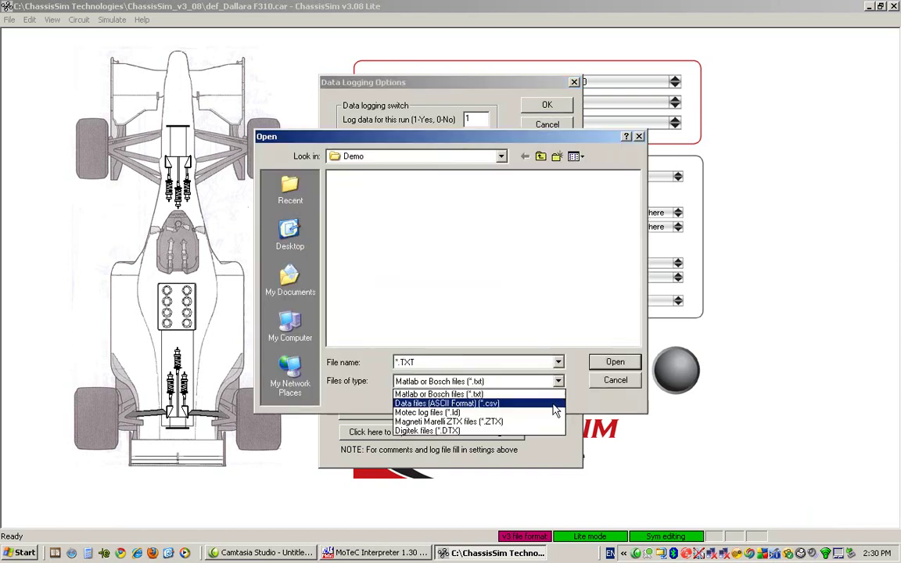
{"action": "left_click", "coordinate": [553, 415]}
{"action": "left_click", "coordinate": [362, 177]}
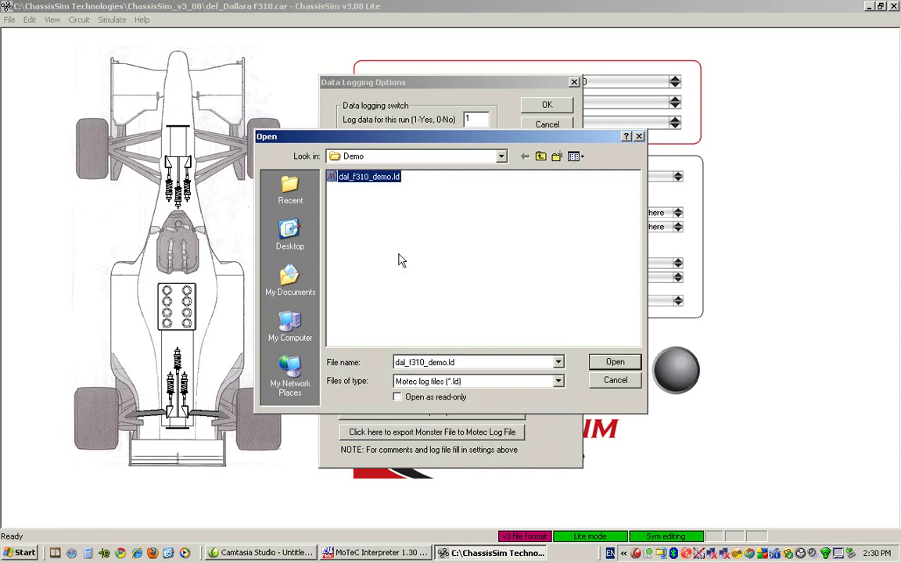
{"action": "double_click", "coordinate": [447, 362]}
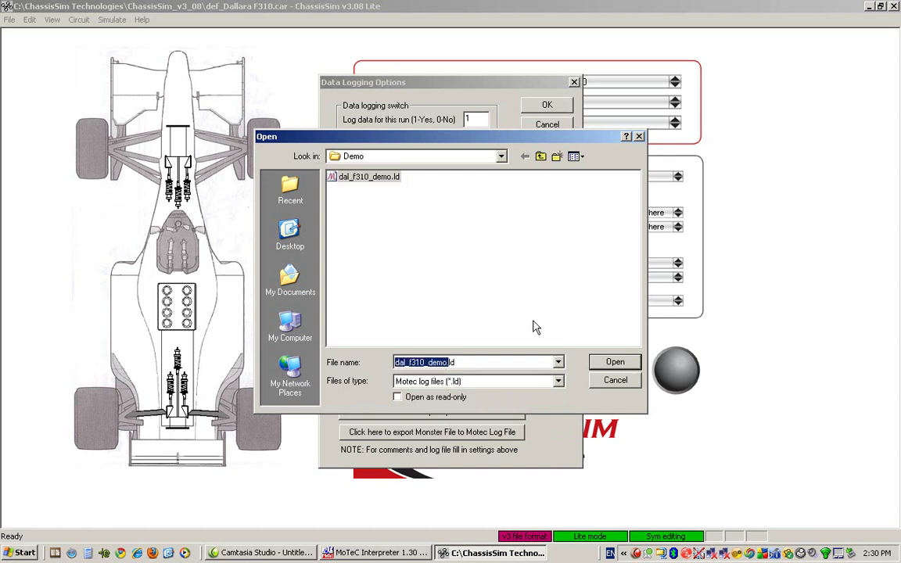
{"action": "left_click", "coordinate": [449, 362]}
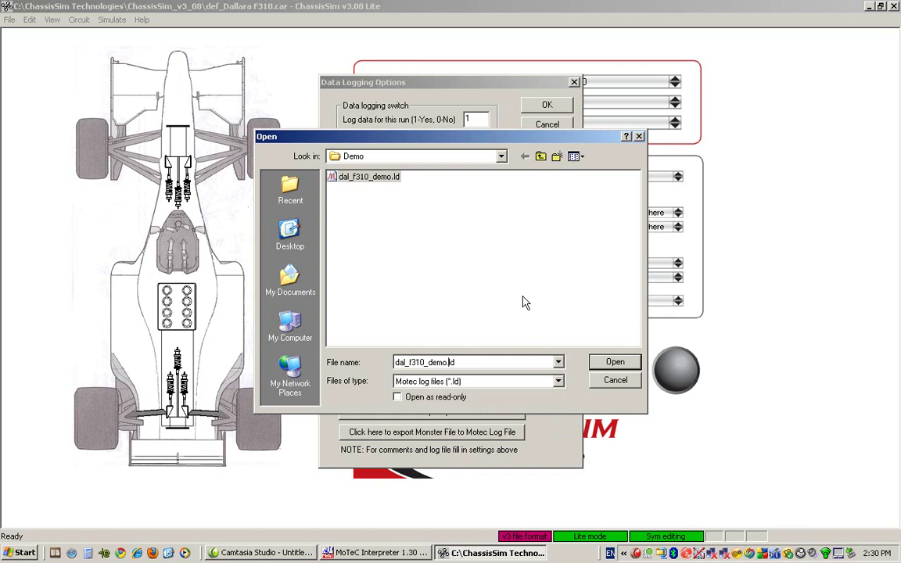
{"action": "type", "text": "_2"}
{"action": "key", "text": "Return"}
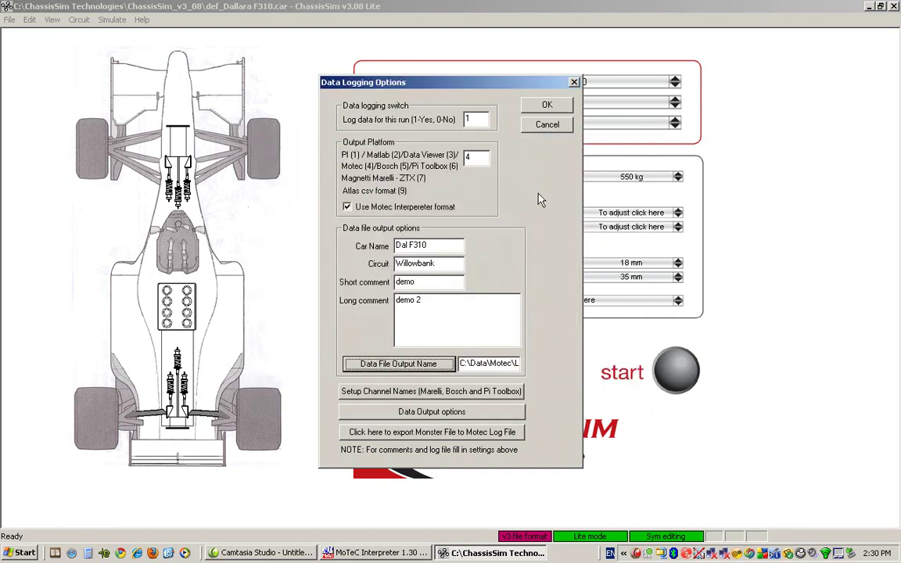
Step: Accept the data logging settings and run the Willowbank lap simulation until the MoTeC conversion completes
{"action": "left_click", "coordinate": [546, 106]}
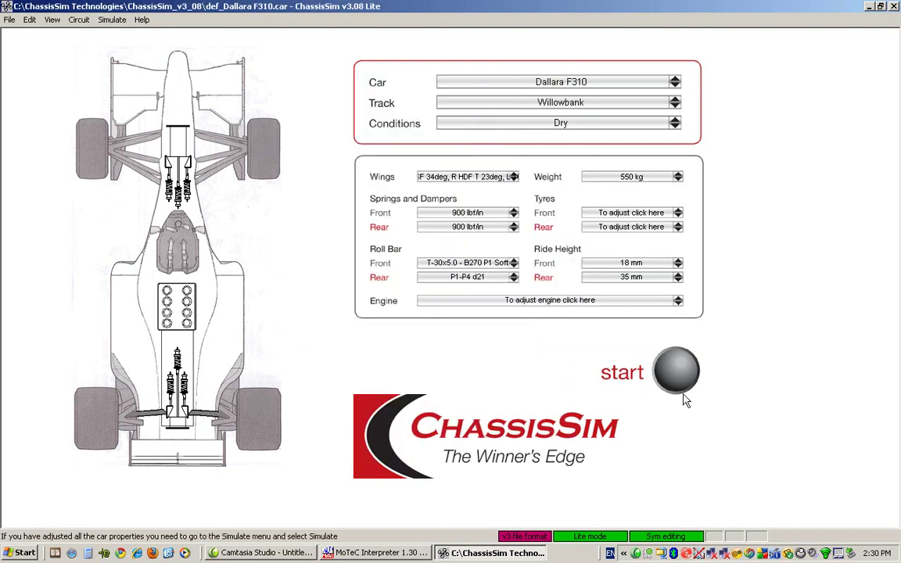
{"action": "left_click", "coordinate": [678, 373]}
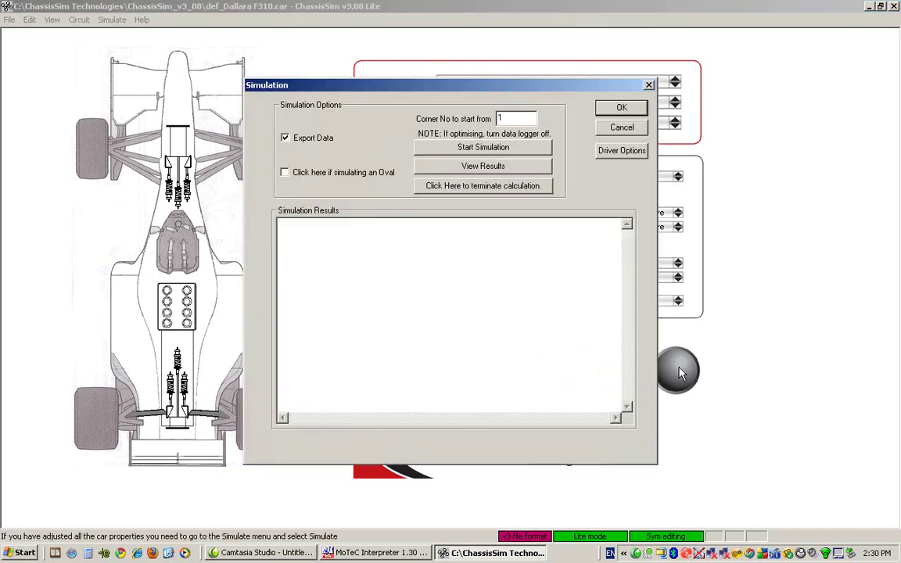
{"action": "left_click", "coordinate": [486, 151]}
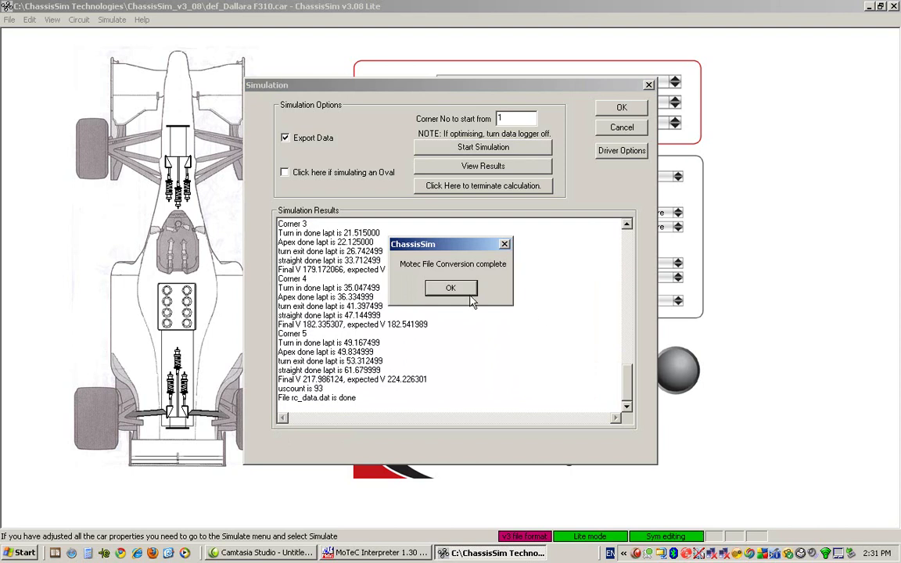
Step: Dismiss the conversion notice and highlight the 61.680 s lap time in the log
{"action": "left_click", "coordinate": [451, 288]}
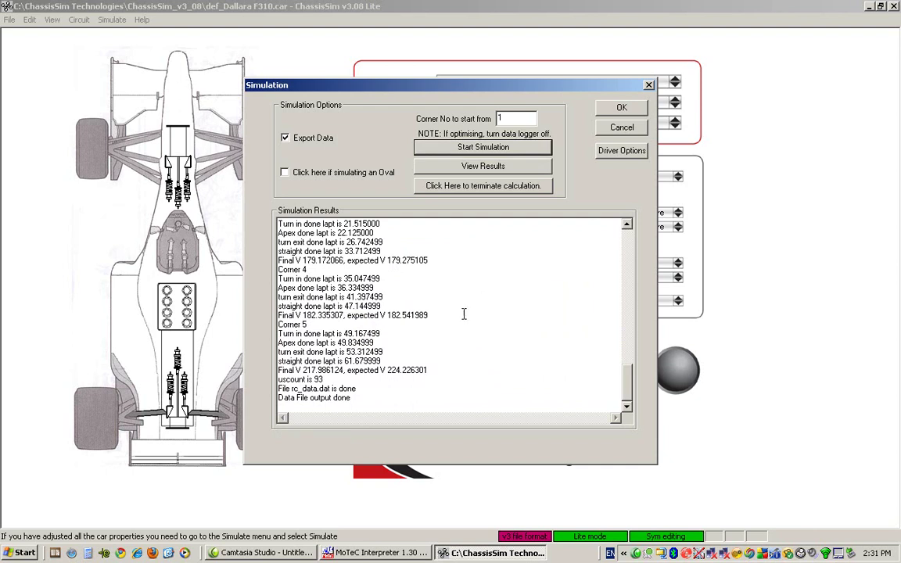
{"action": "left_click_drag", "start_coordinate": [343, 362], "coordinate": [369, 362]}
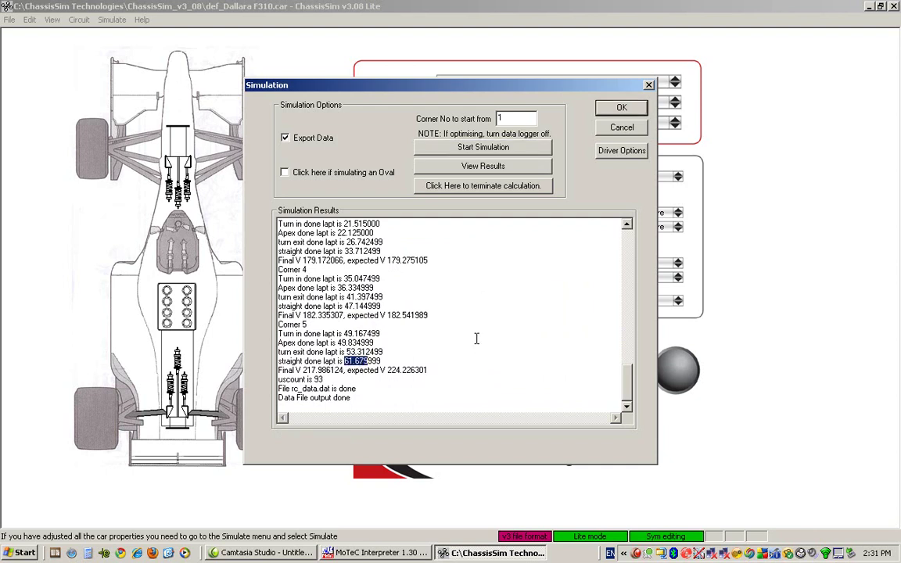
{"action": "left_click", "coordinate": [514, 357]}
Step: Review the results' statistics, gear-coloured track map and speed-versus-distance plot, then close them
{"action": "left_click", "coordinate": [482, 166]}
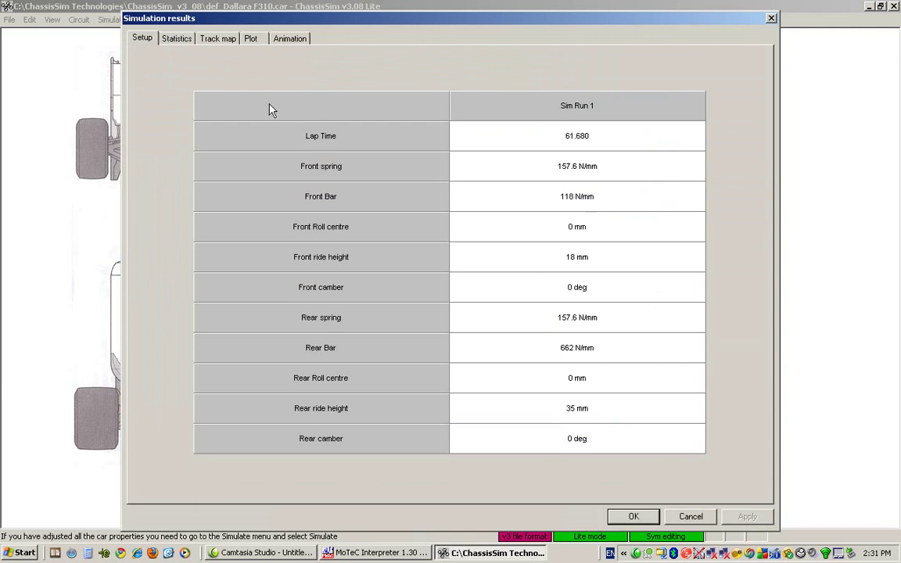
{"action": "left_click", "coordinate": [178, 43]}
{"action": "left_click", "coordinate": [210, 41]}
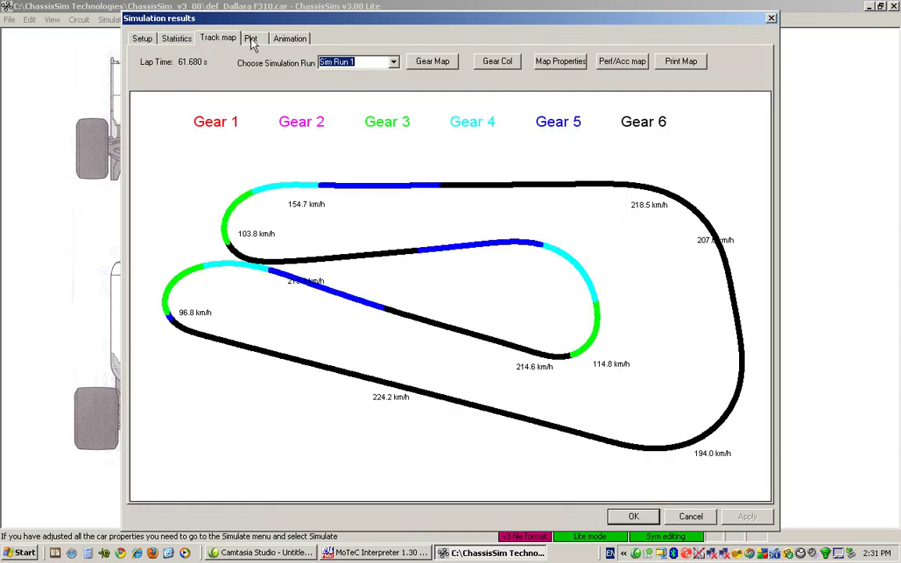
{"action": "left_click", "coordinate": [251, 40]}
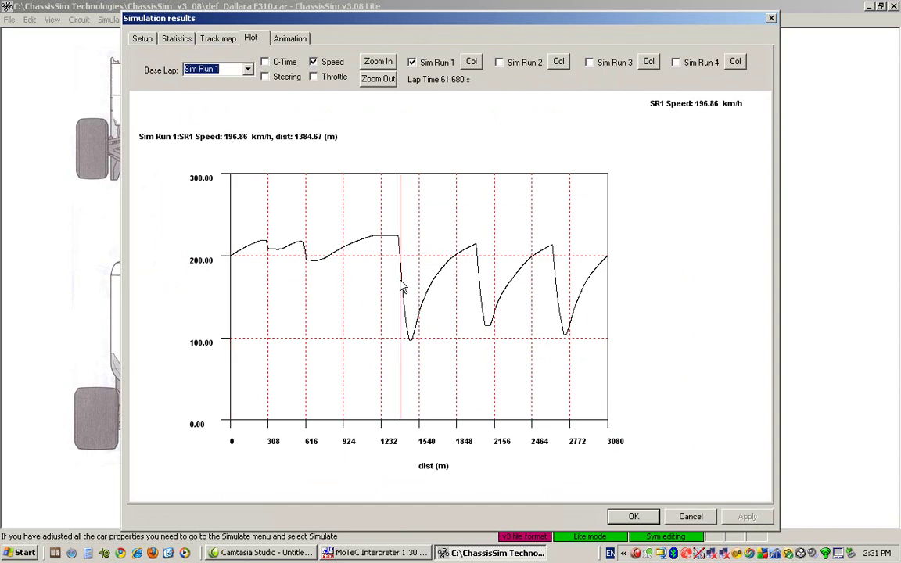
{"action": "left_click", "coordinate": [771, 18]}
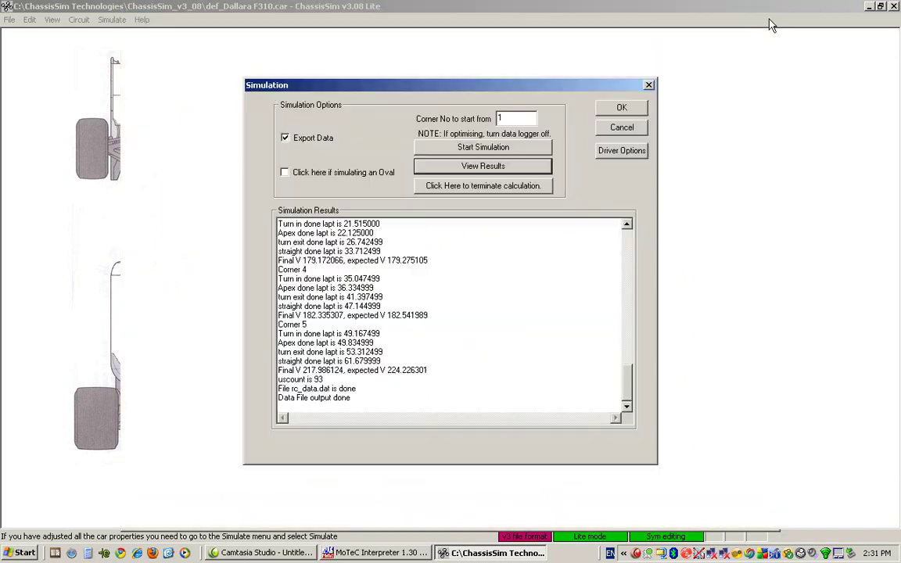
Step: Load the 2:31pm dal_f310_demo_2 log in MoTeC and read its damper graph values at 363.2 m
{"action": "left_click", "coordinate": [401, 554]}
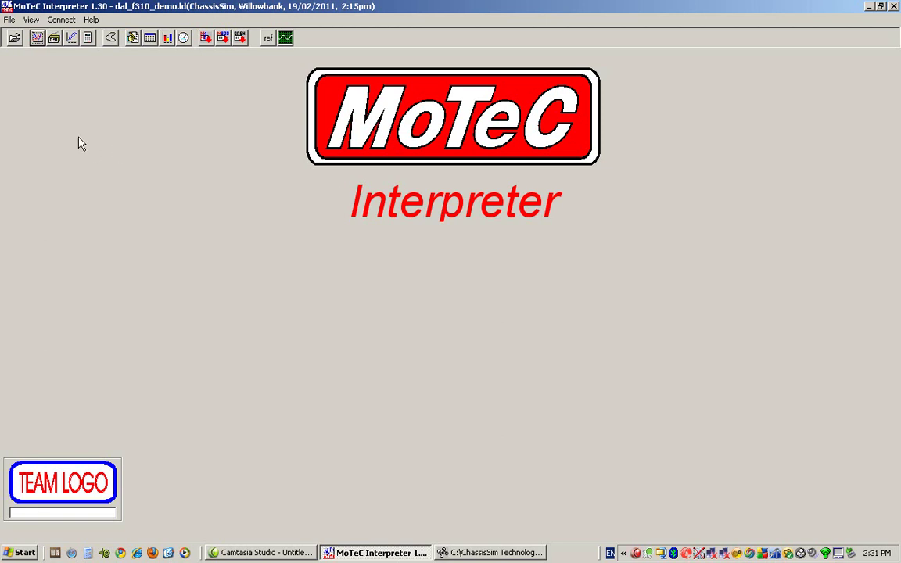
{"action": "left_click", "coordinate": [14, 40]}
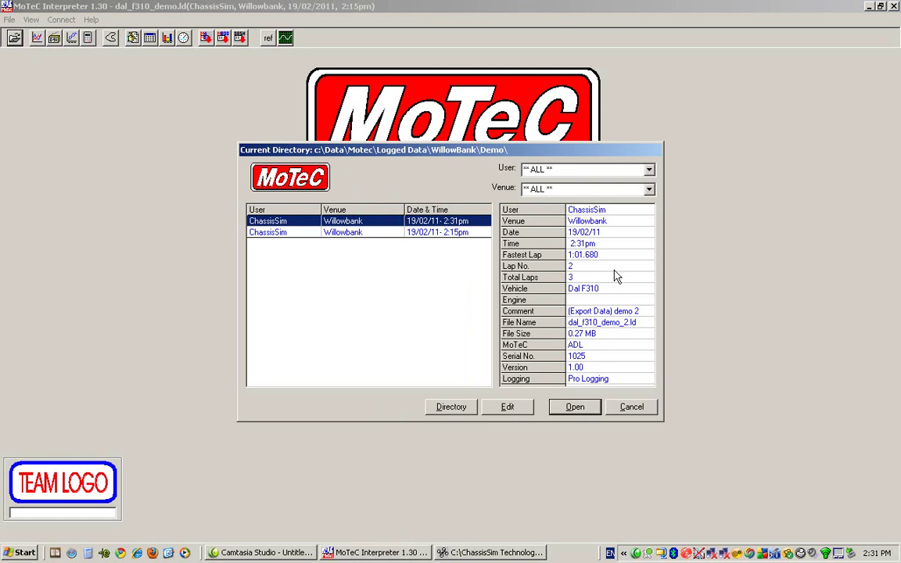
{"action": "left_click", "coordinate": [575, 408]}
{"action": "left_click", "coordinate": [437, 419]}
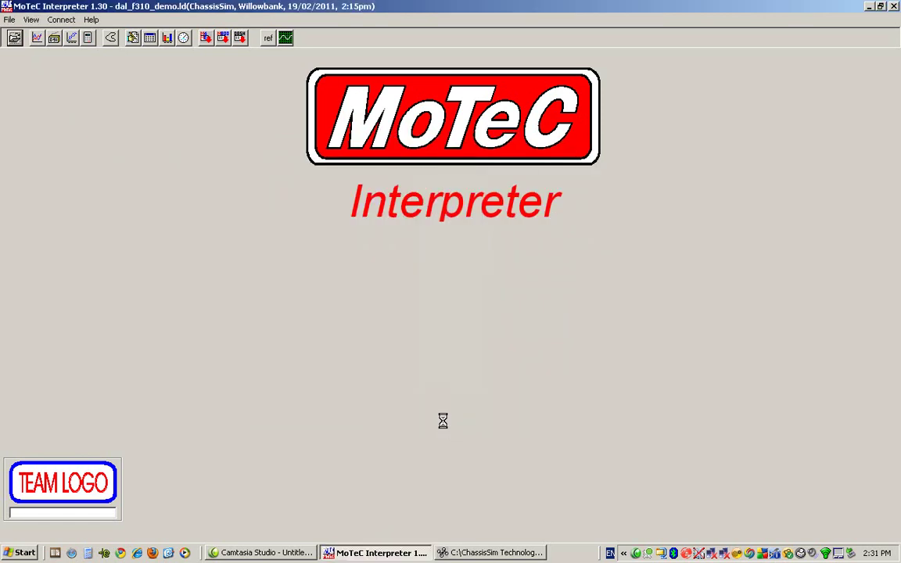
{"action": "left_click", "coordinate": [37, 39]}
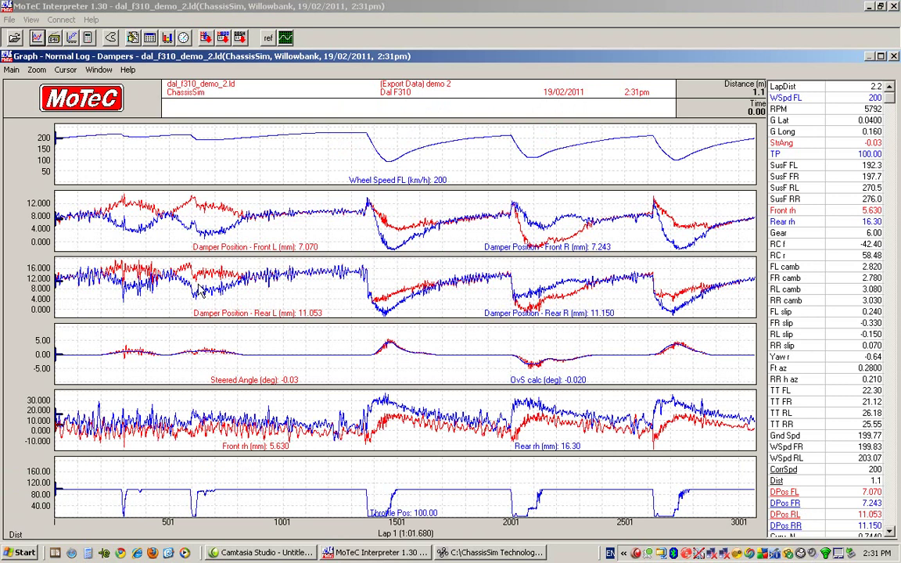
{"action": "left_click", "coordinate": [136, 178]}
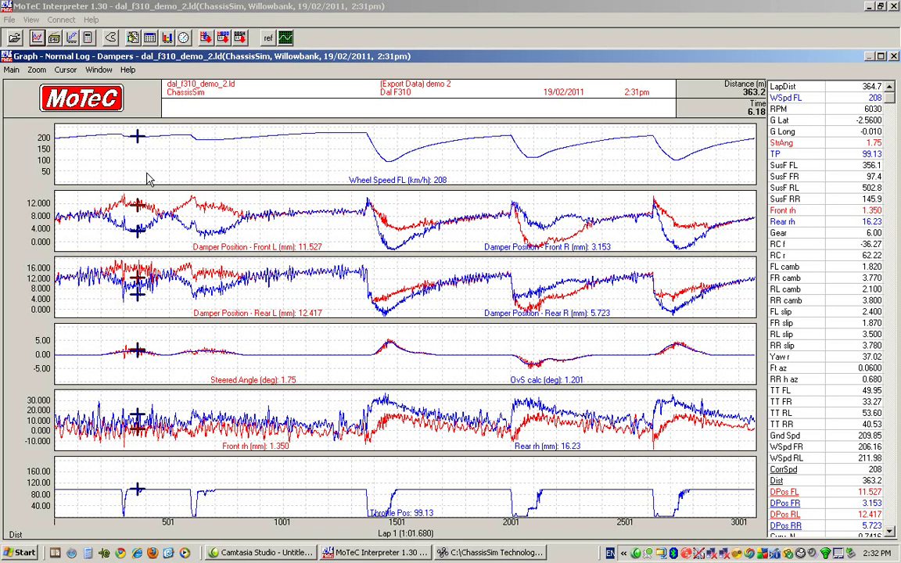
Step: Cancel the ChassisSim Simulation dialog to return to the Dallara F310 Willowbank setup screen
{"action": "left_click", "coordinate": [463, 555]}
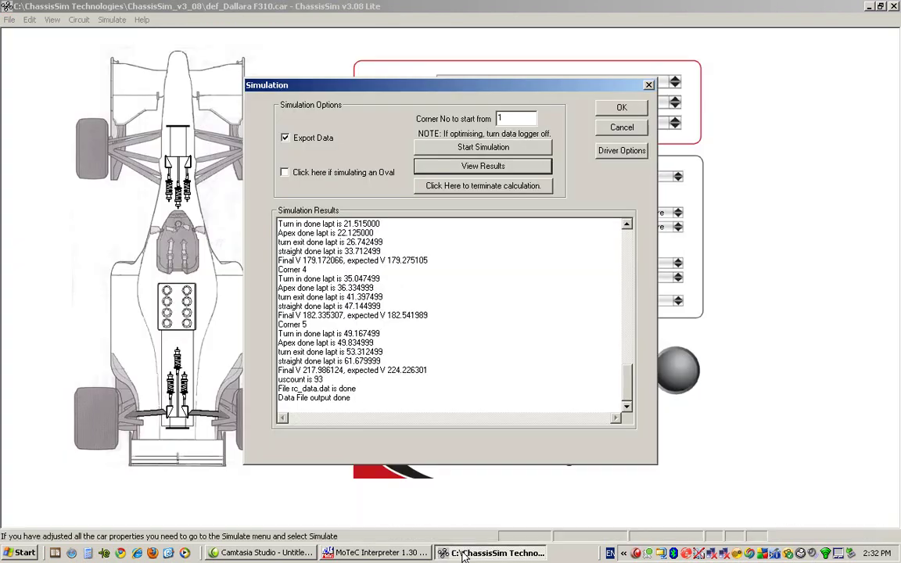
{"action": "left_click", "coordinate": [623, 128]}
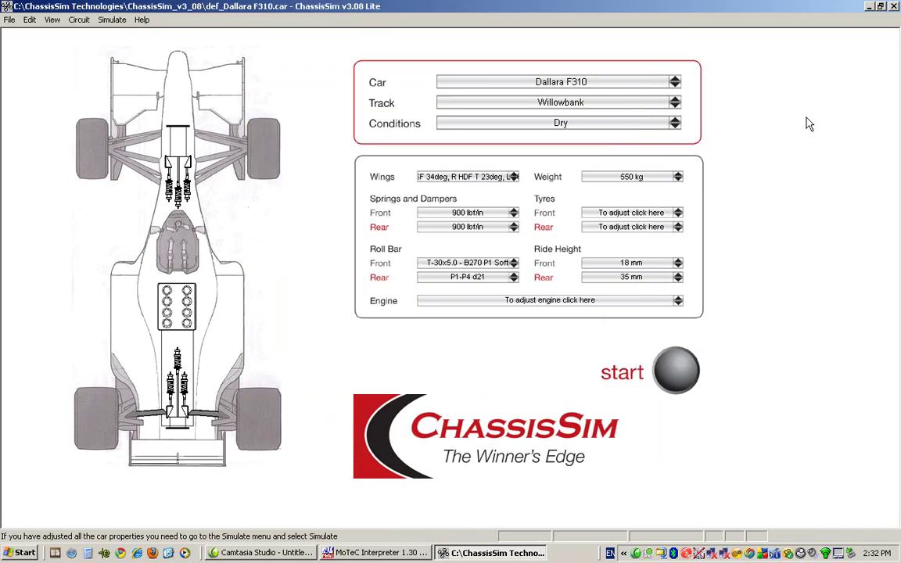